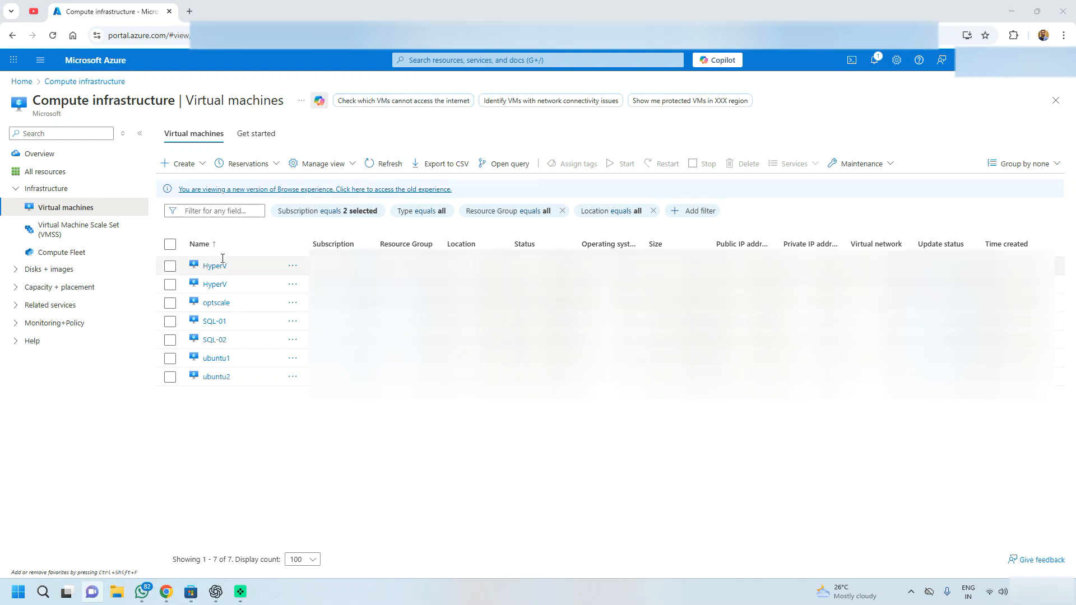
Step: Find the Virtual machines service and open the first HyperV virtual machine in the list
{"action": "left_click", "coordinate": [438, 62]}
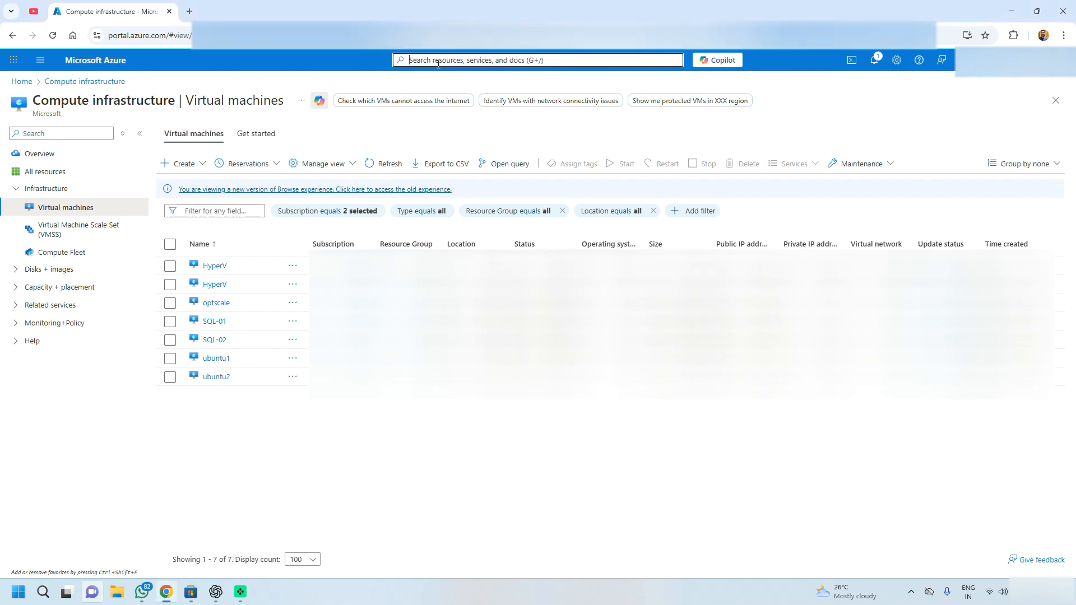
{"action": "type", "text": "virtual"}
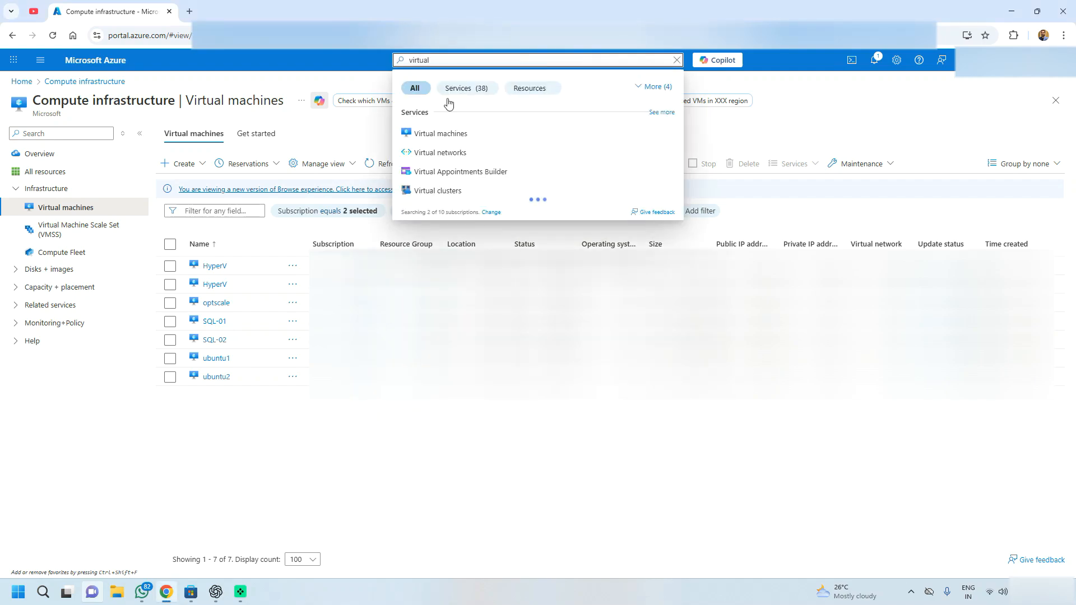
{"action": "left_click", "coordinate": [445, 133]}
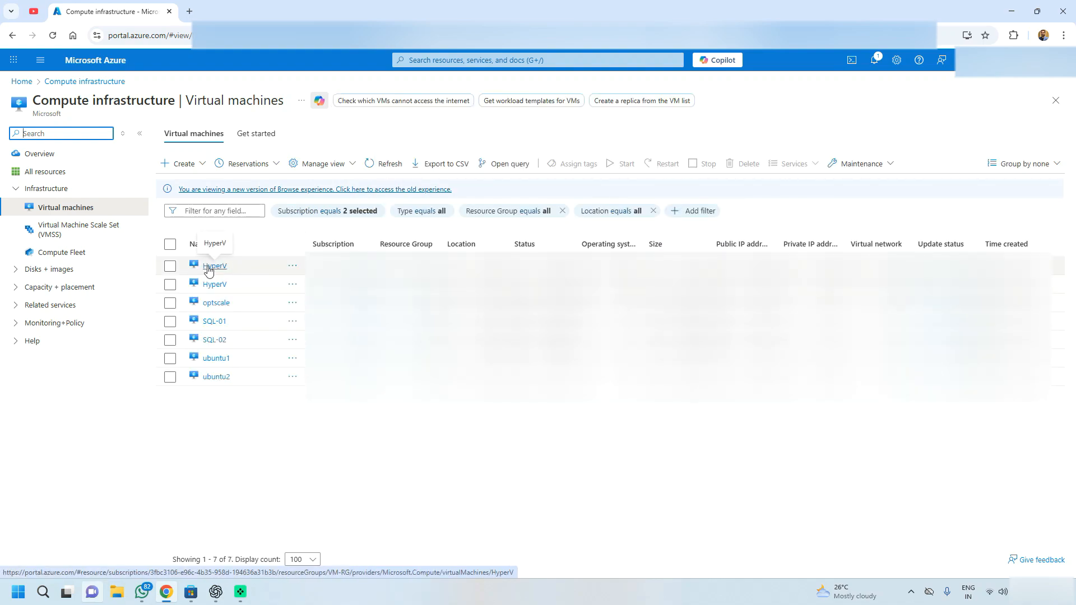
{"action": "left_click", "coordinate": [209, 268]}
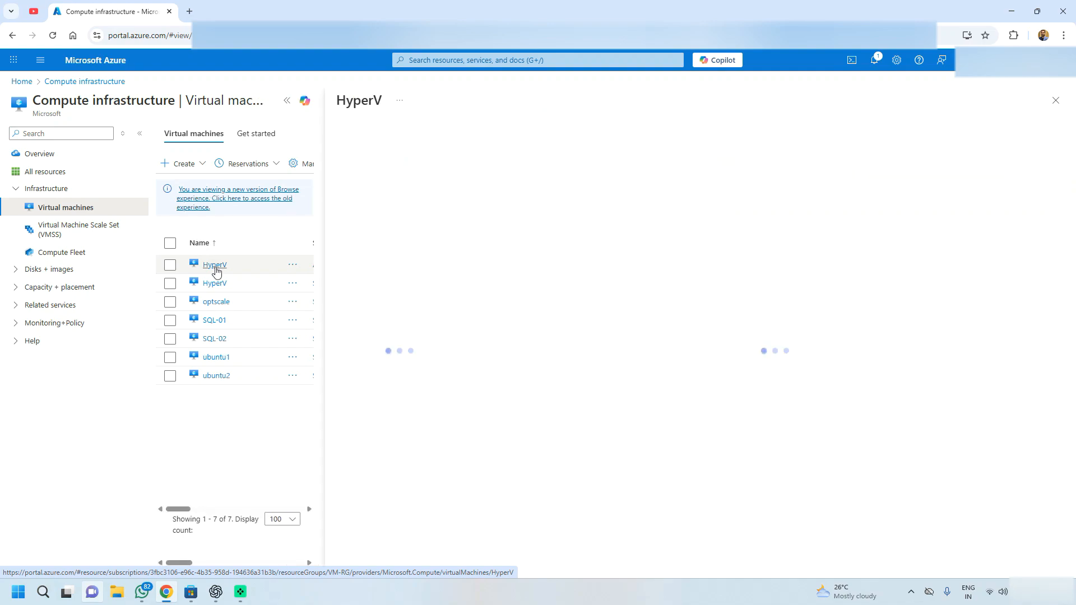
{"action": "left_click", "coordinate": [287, 105]}
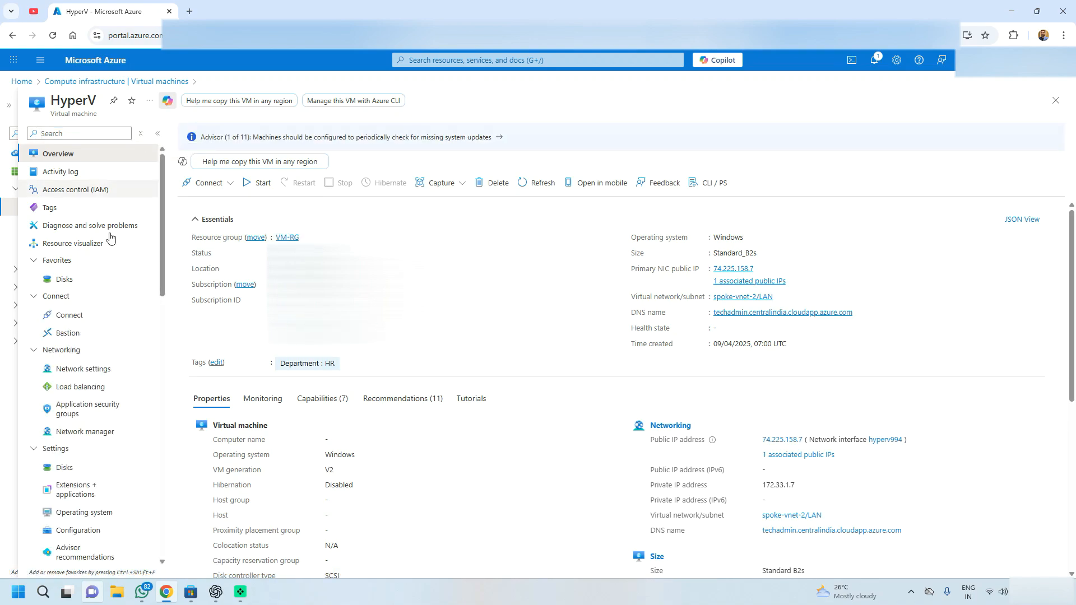
Step: Find the Disks settings of the HyperV virtual machine and review its OS disk and data disks sections
{"action": "left_click", "coordinate": [73, 134]}
{"action": "type", "text": "c"}
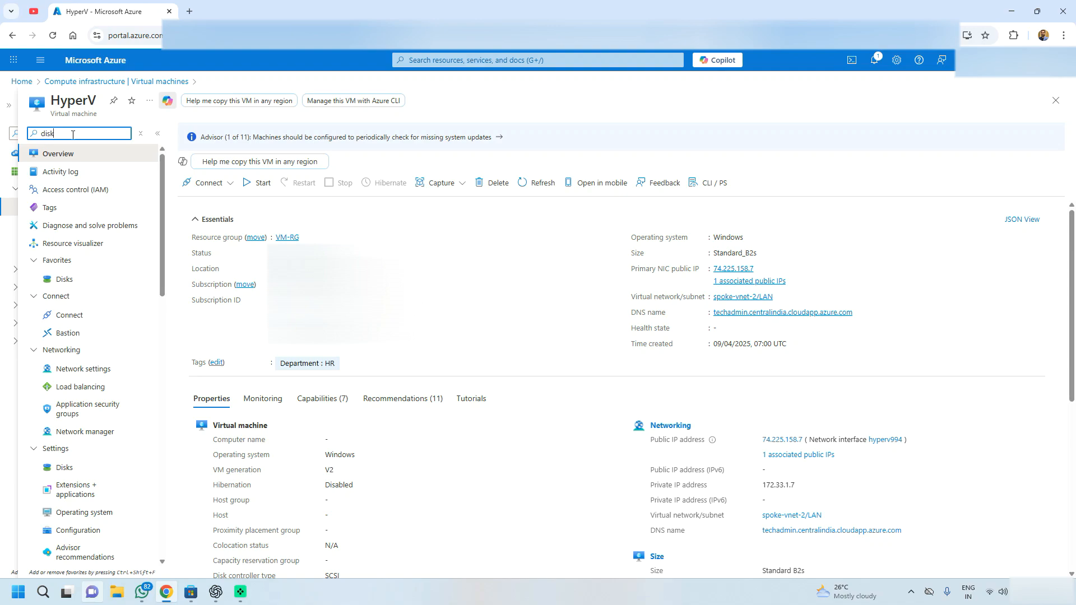
{"action": "type", "text": "isk"}
{"action": "left_click", "coordinate": [66, 172]}
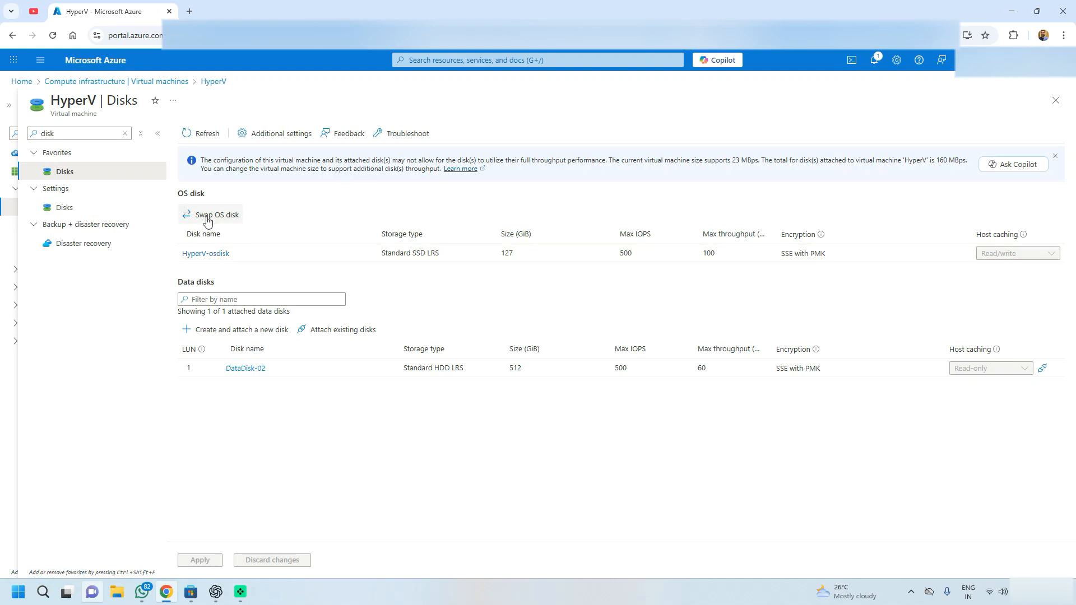
{"action": "left_click_drag", "start_coordinate": [201, 194], "coordinate": [179, 194]}
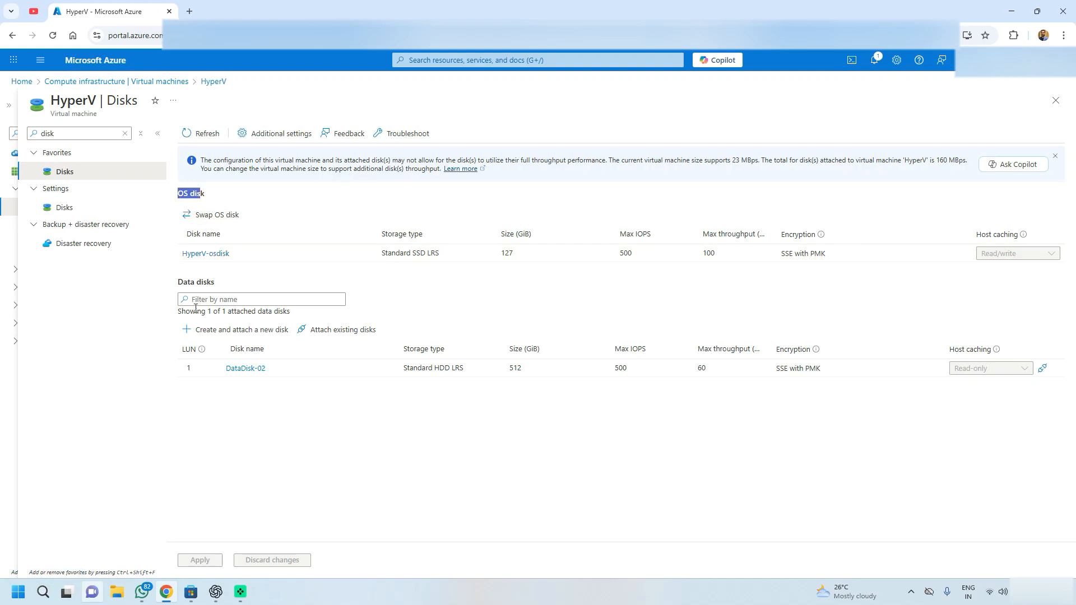
{"action": "left_click_drag", "start_coordinate": [214, 282], "coordinate": [187, 281]}
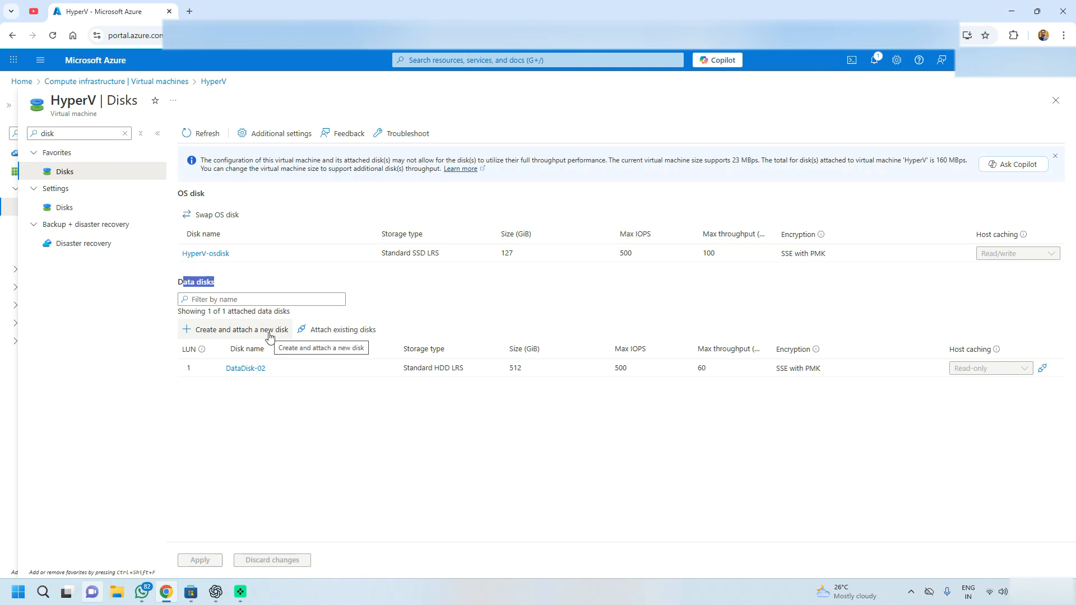
{"action": "left_click", "coordinate": [312, 336]}
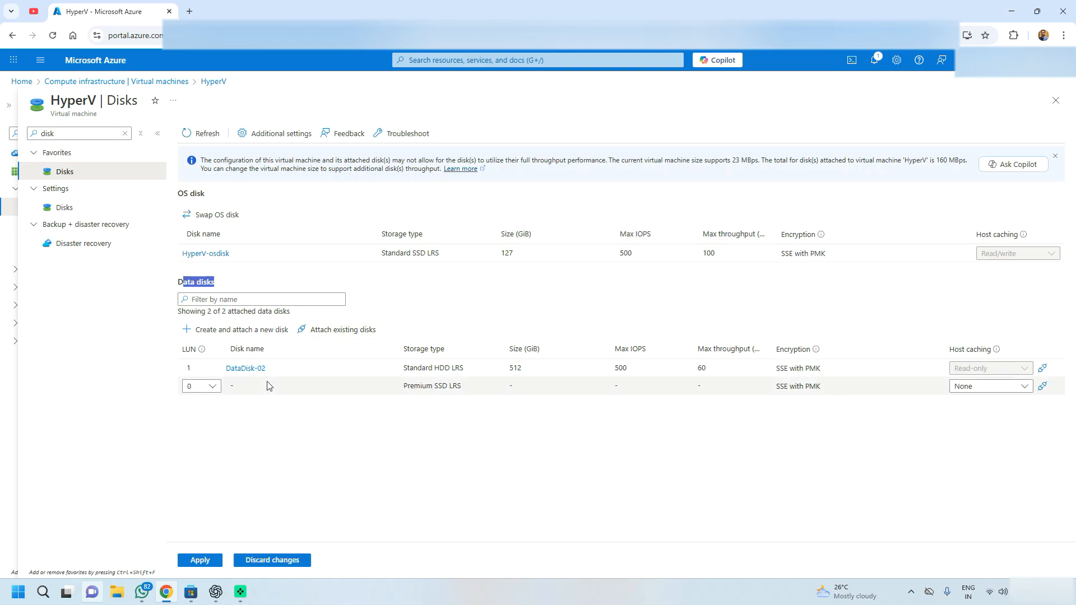
{"action": "left_click", "coordinate": [378, 385]}
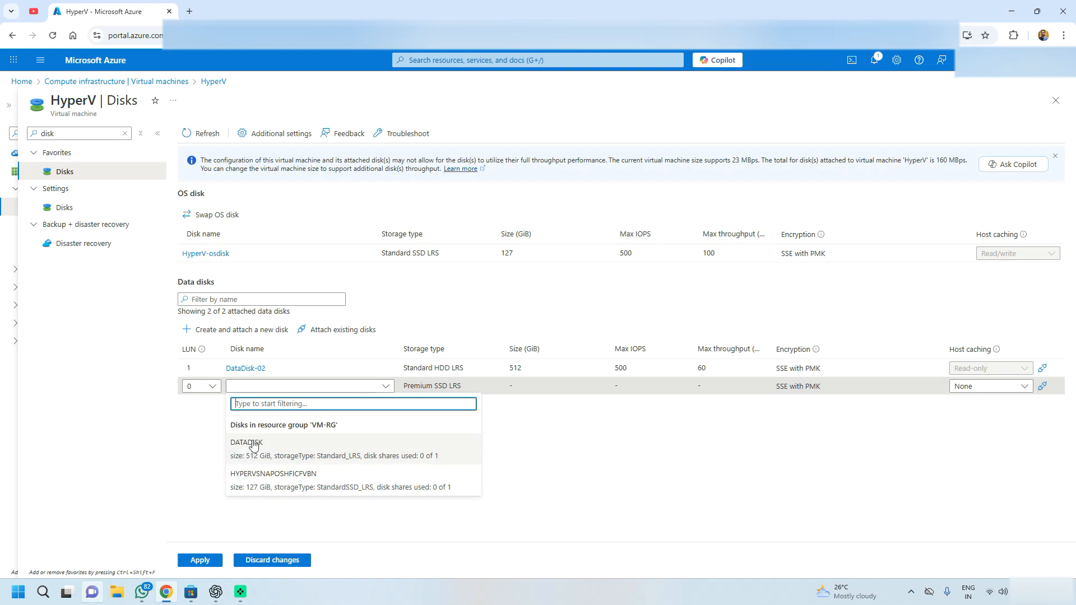
{"action": "left_click", "coordinate": [211, 447]}
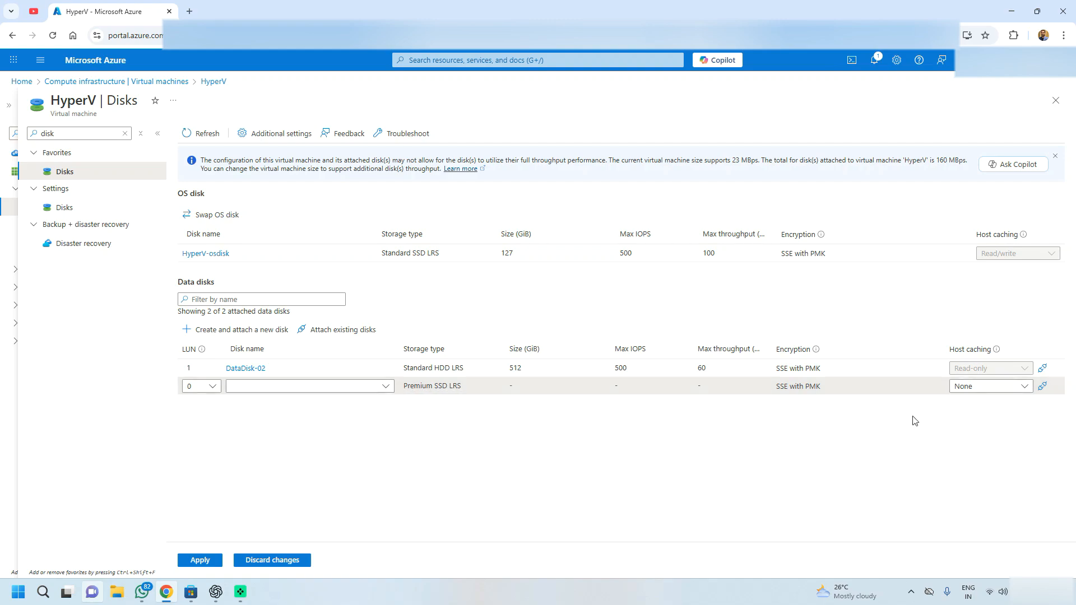
{"action": "left_click", "coordinate": [1042, 387]}
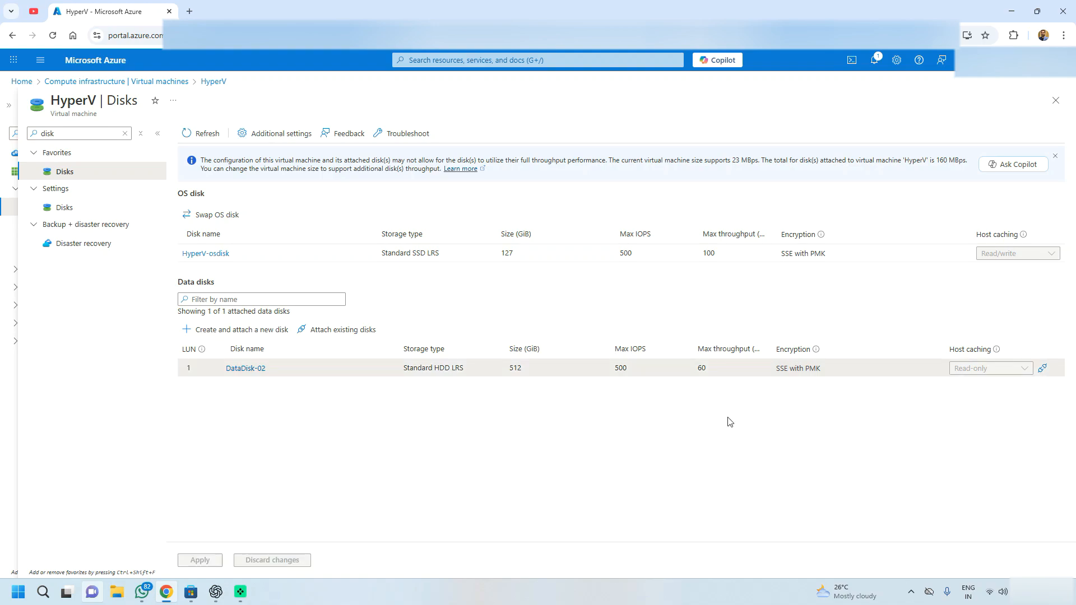
Step: Add a new data disk to the virtual machine and keep its source type as None (empty disk) in the detailed settings
{"action": "left_click", "coordinate": [219, 330]}
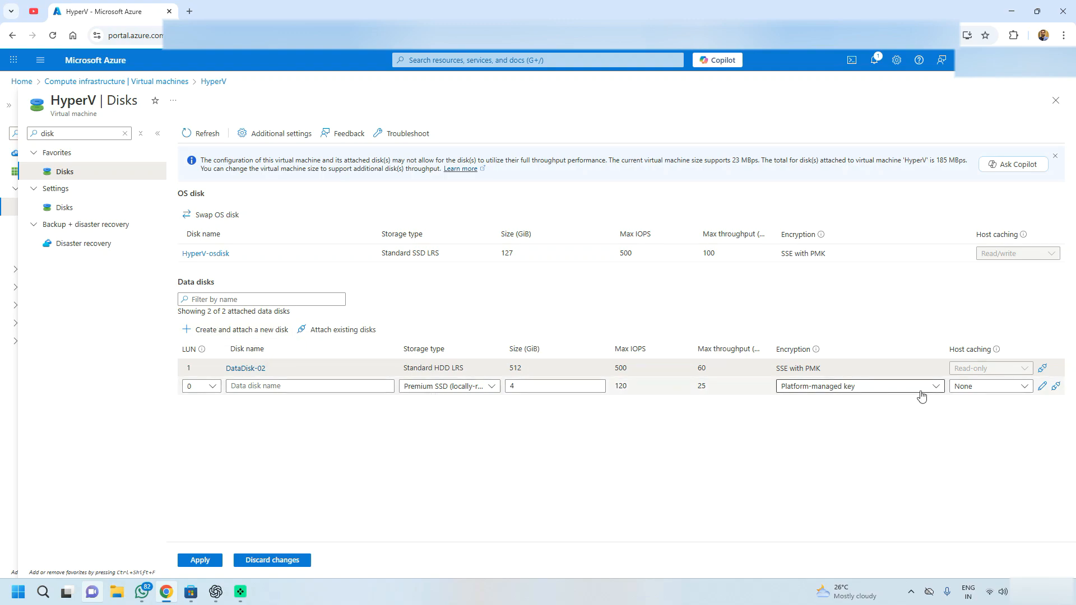
{"action": "left_click", "coordinate": [1043, 389]}
{"action": "left_click", "coordinate": [196, 236]}
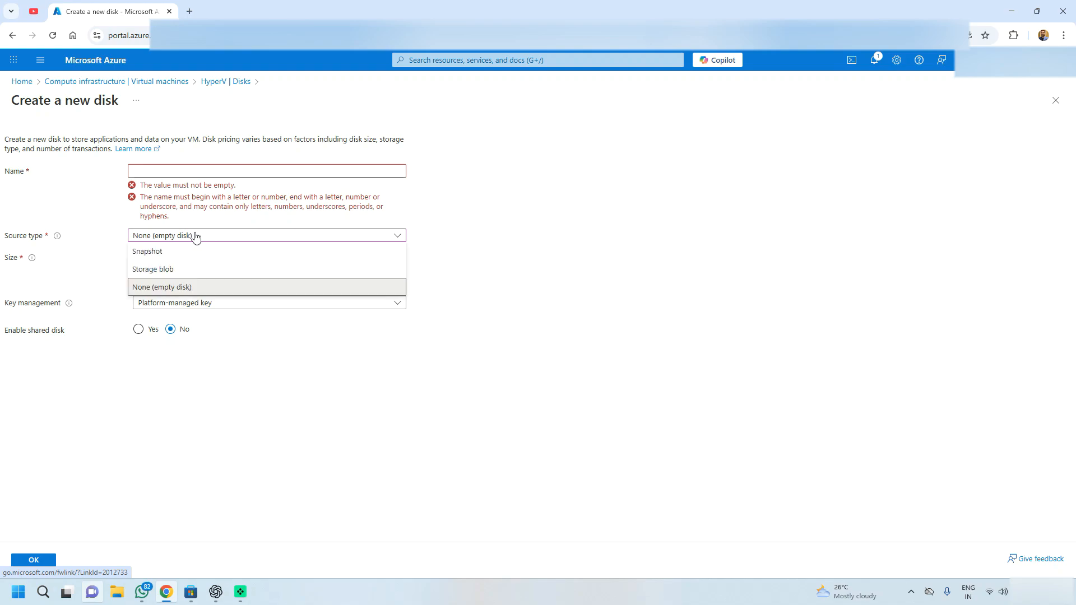
{"action": "left_click", "coordinate": [145, 288]}
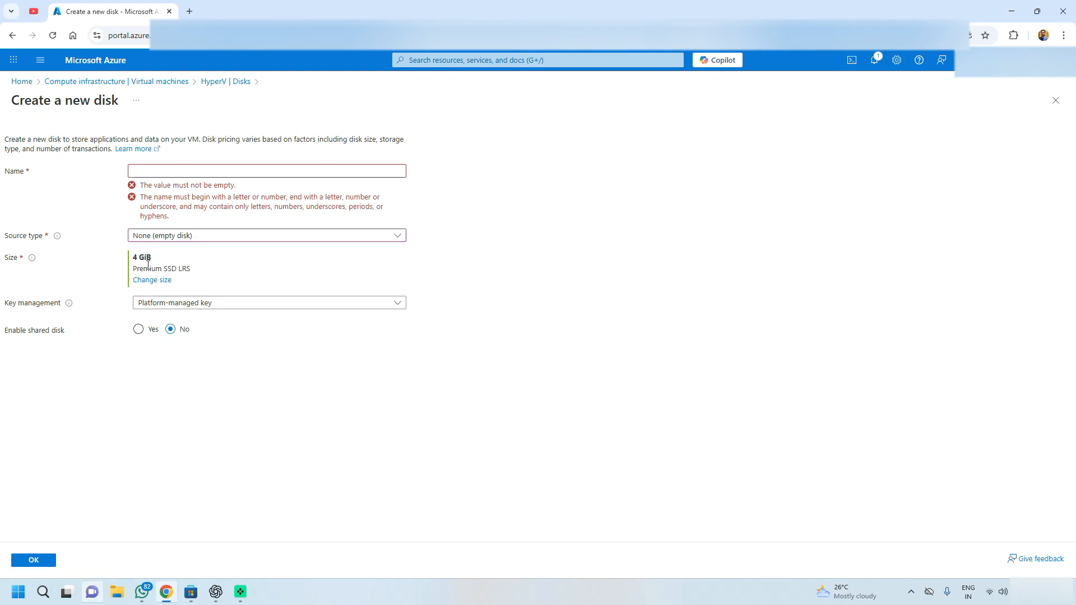
Step: Set the new disk's size to 32 GiB with locally-redundant Standard SSD storage
{"action": "left_click", "coordinate": [145, 280]}
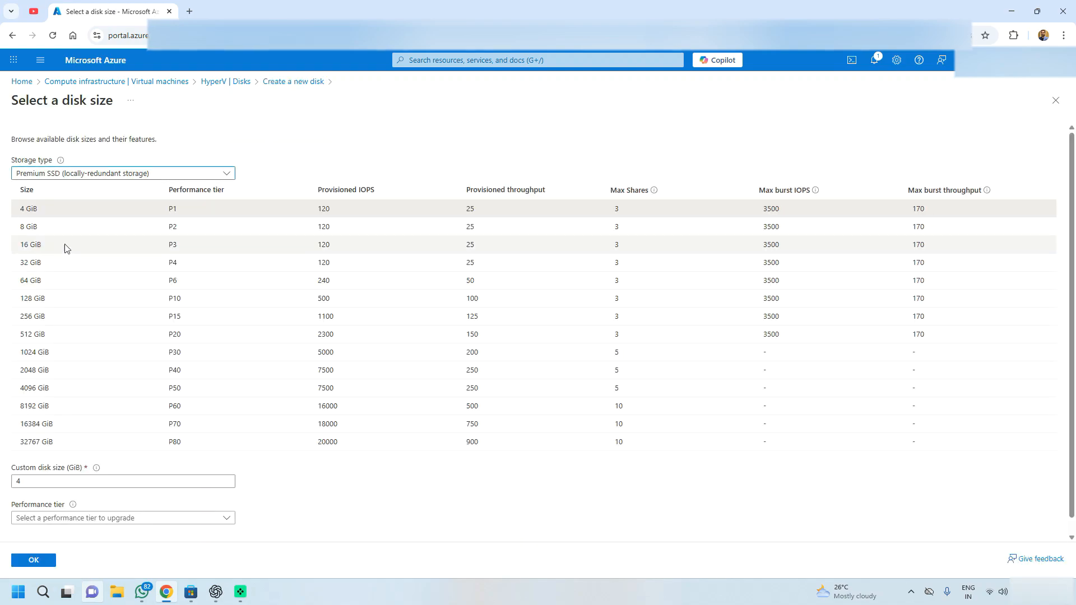
{"action": "left_click", "coordinate": [51, 271]}
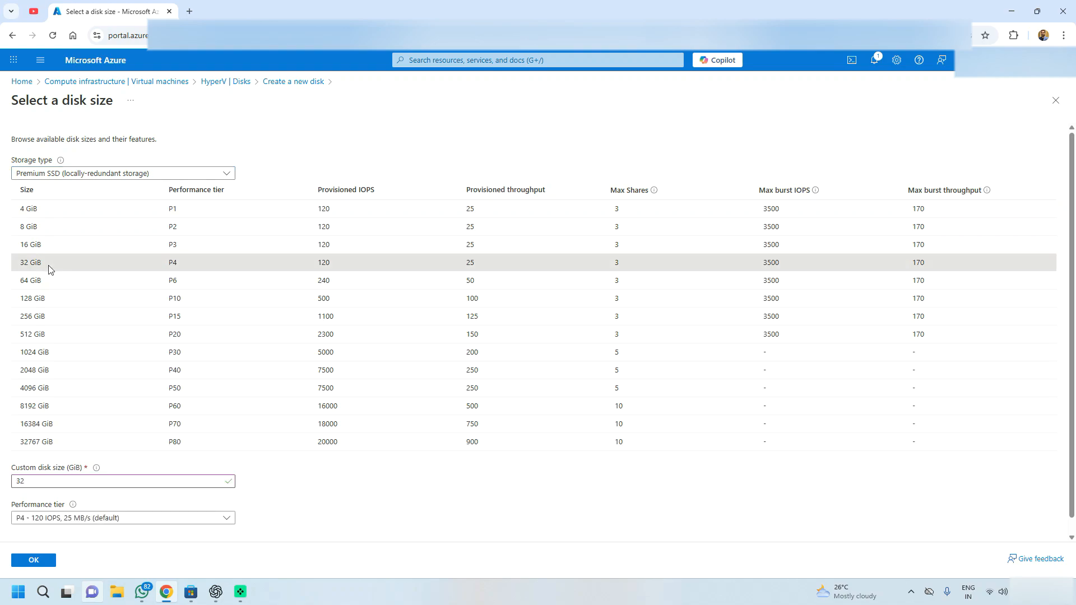
{"action": "left_click", "coordinate": [53, 174]}
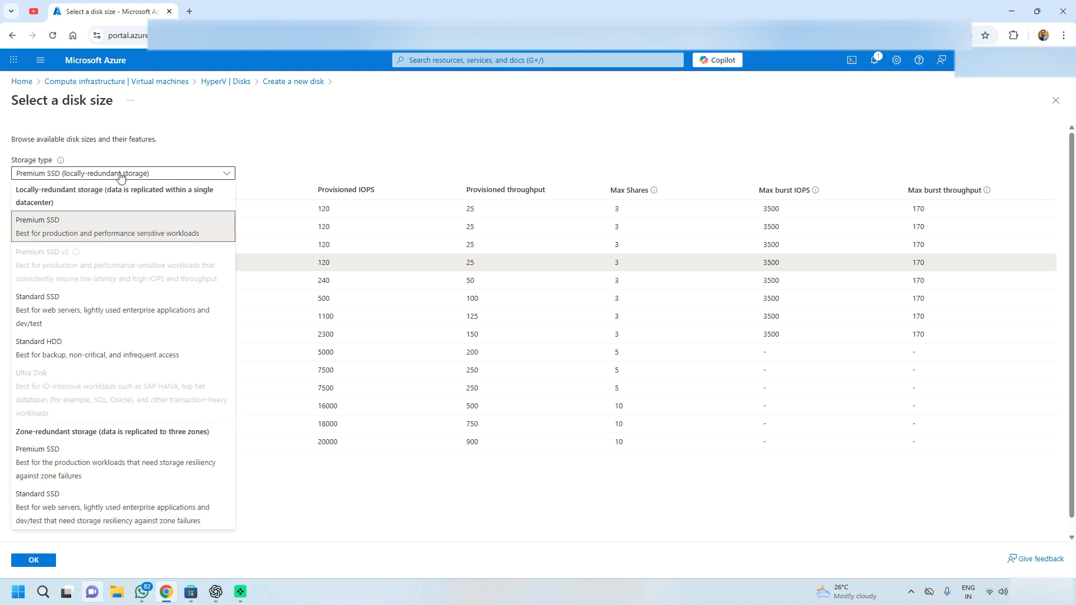
{"action": "left_click", "coordinate": [51, 310]}
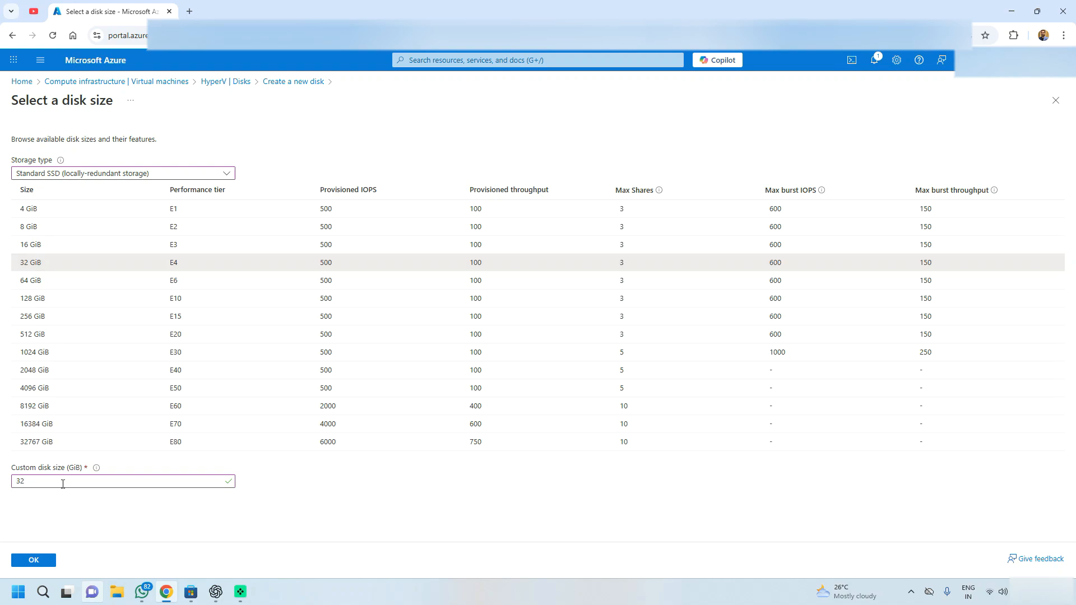
{"action": "left_click", "coordinate": [39, 562]}
Step: Name the new disk demo-datadisk and apply the disk changes to the virtual machine
{"action": "left_click", "coordinate": [146, 169]}
{"action": "type", "text": "demo-datadisk"}
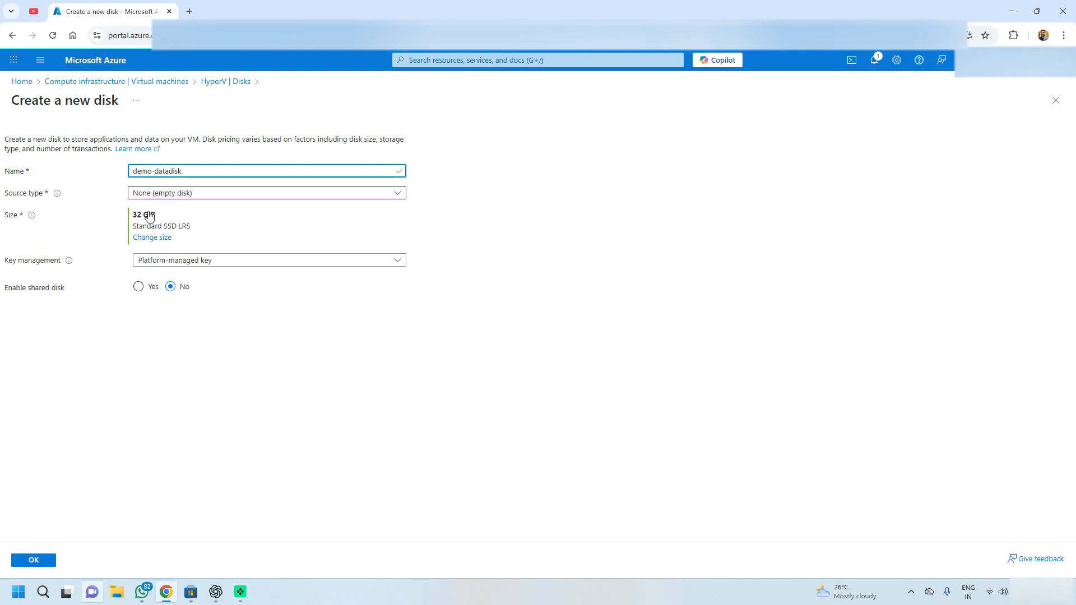
{"action": "left_click", "coordinate": [31, 561]}
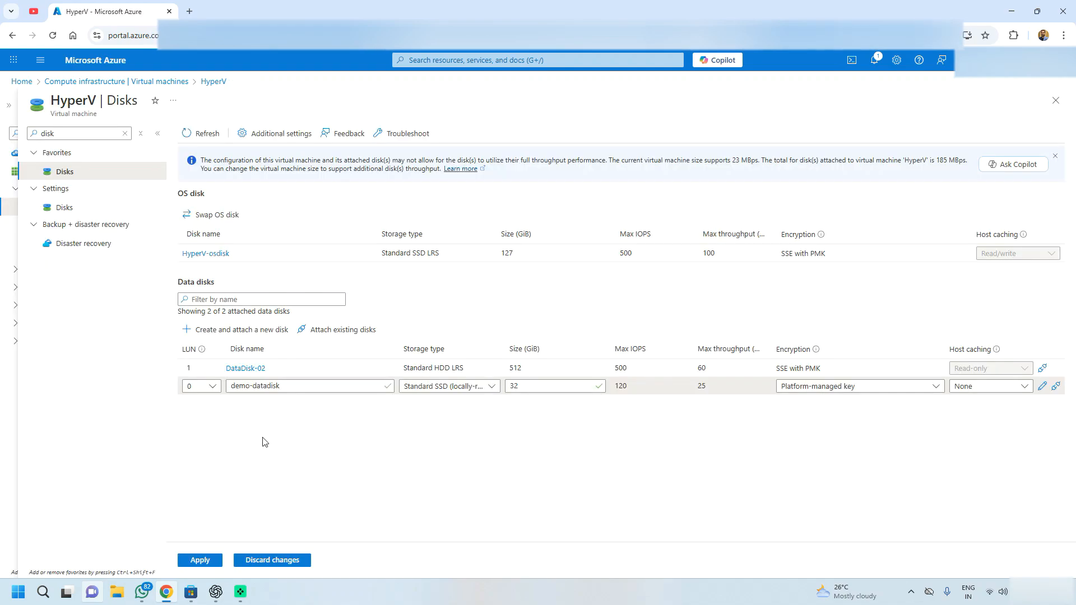
{"action": "left_click", "coordinate": [202, 560]}
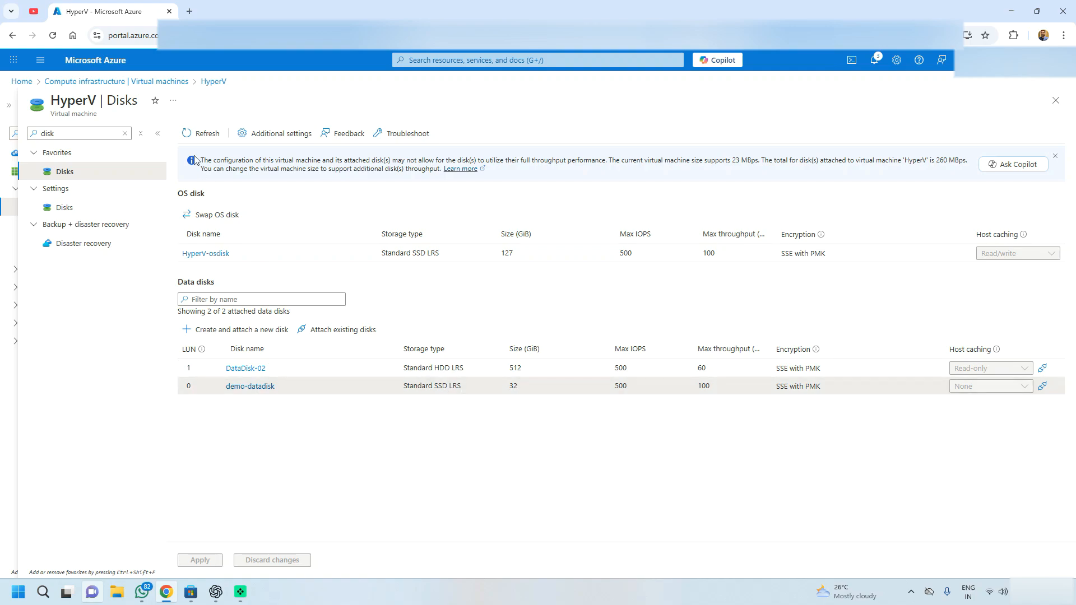
Step: Start the HyperV virtual machine from its overview and check the start progress in the notifications
{"action": "left_click", "coordinate": [125, 134]}
{"action": "left_click", "coordinate": [82, 160]}
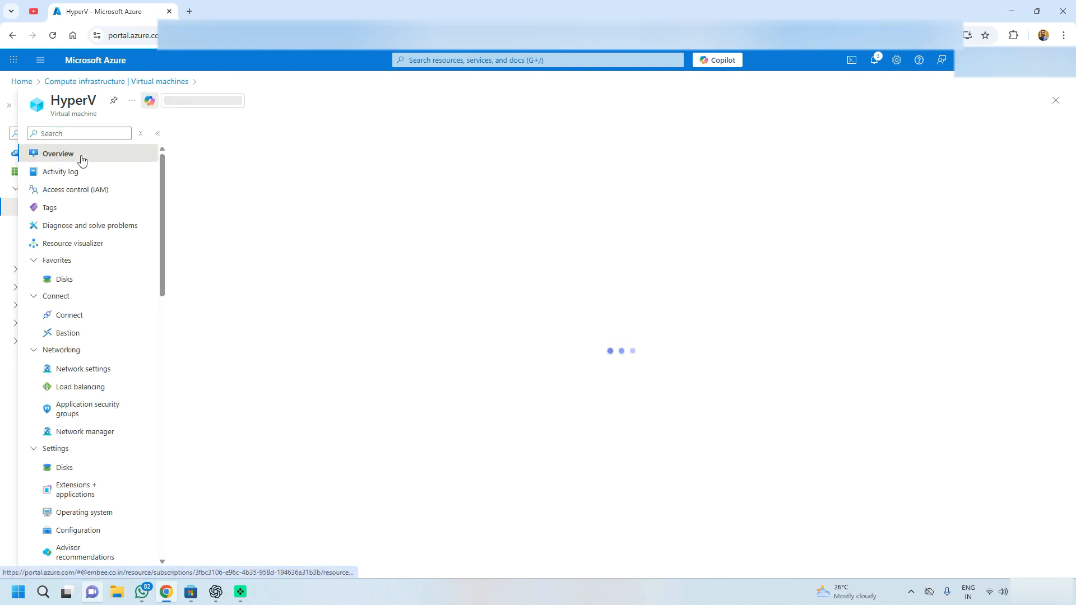
{"action": "left_click", "coordinate": [80, 281]}
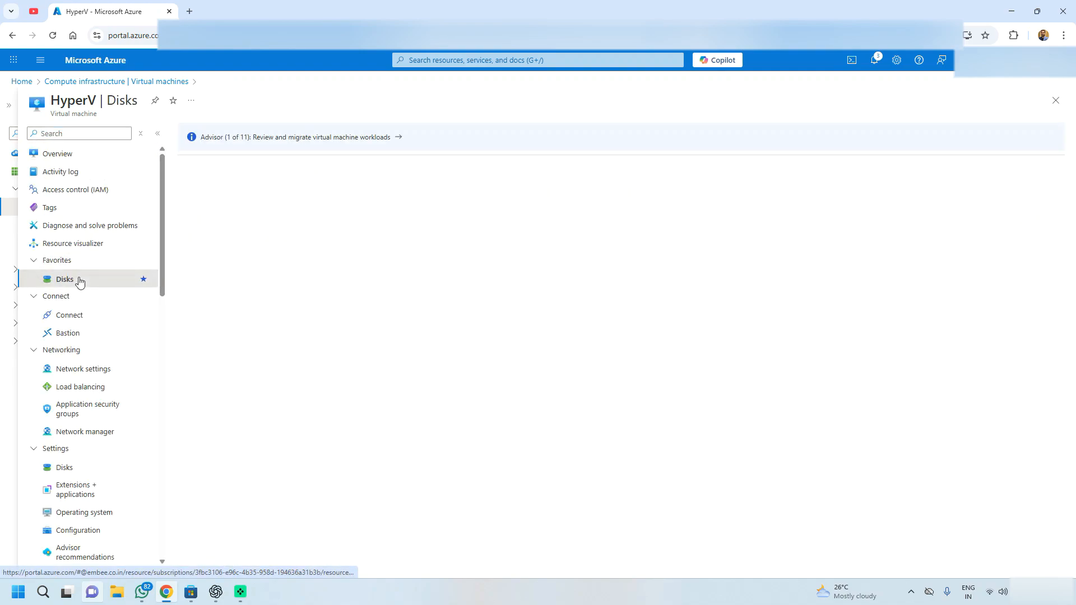
{"action": "left_click", "coordinate": [73, 157]}
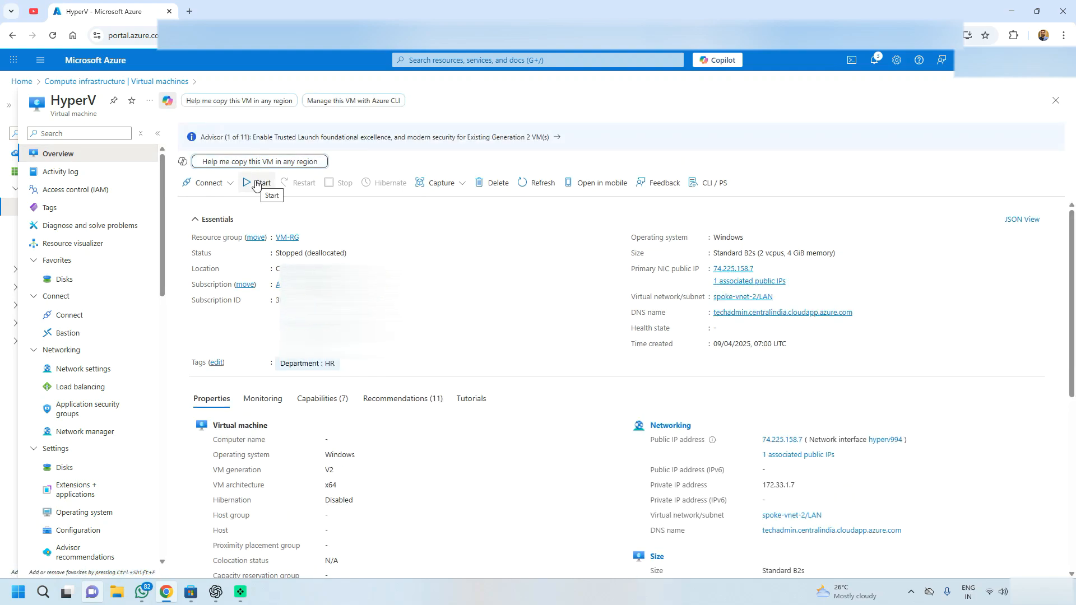
{"action": "left_click", "coordinate": [256, 184]}
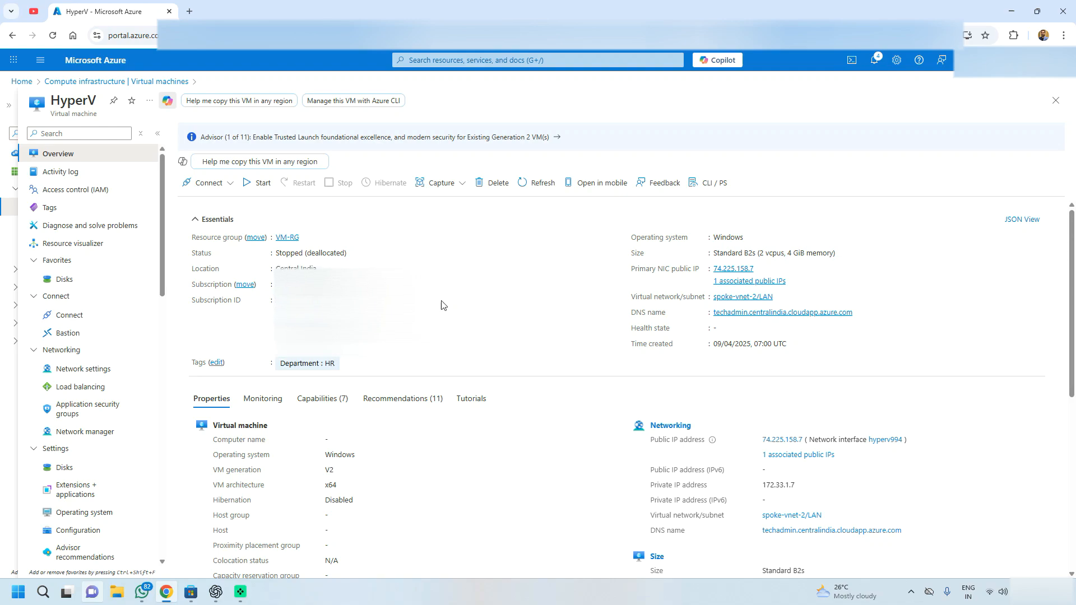
{"action": "left_click", "coordinate": [876, 68]}
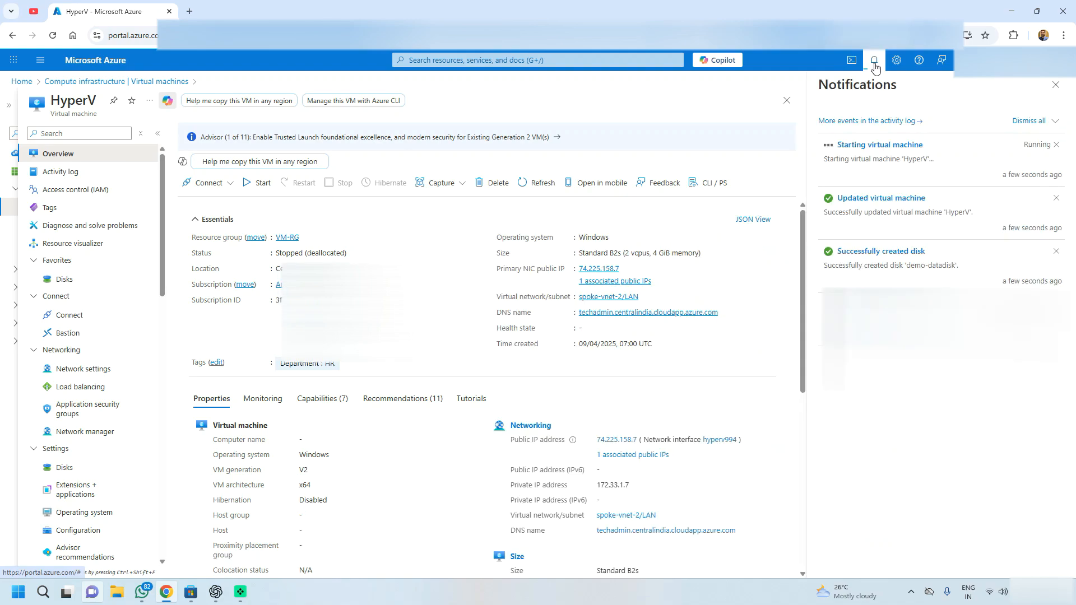
{"action": "left_click", "coordinate": [1057, 88]}
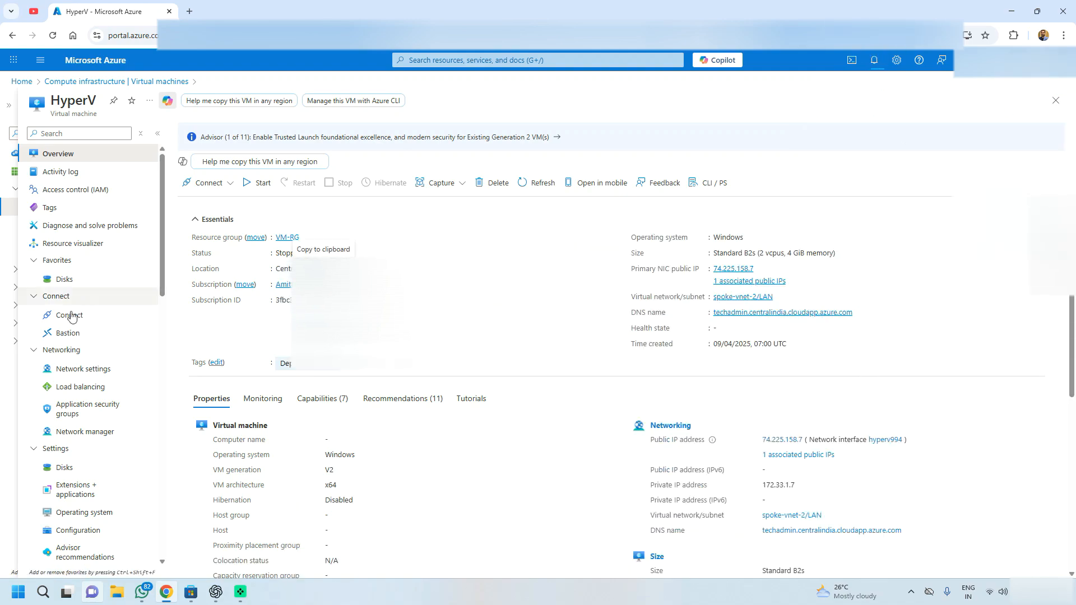
Step: Open the virtual machine's boot diagnostics and refresh the boot screenshot
{"action": "scroll", "coordinate": [127, 397], "scroll_direction": "down", "scroll_amount": 12}
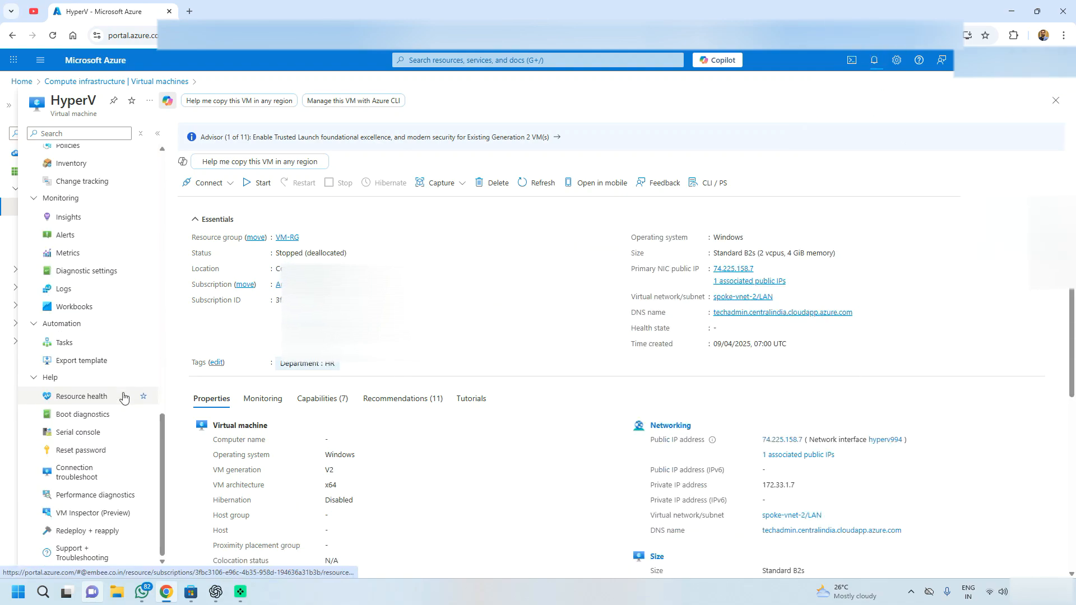
{"action": "left_click", "coordinate": [78, 420]}
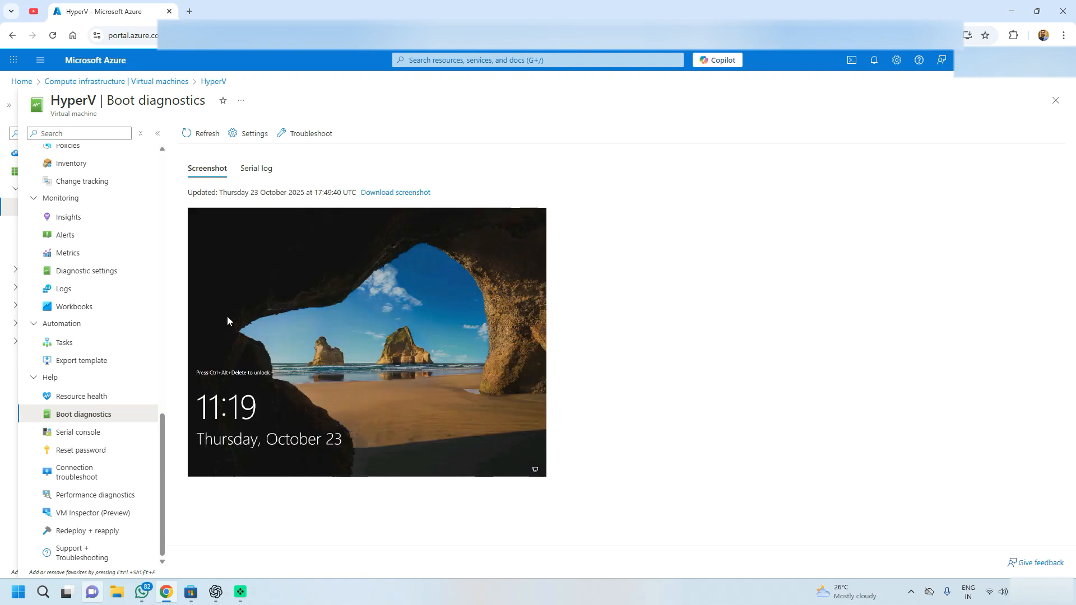
{"action": "left_click", "coordinate": [197, 138]}
{"action": "left_click", "coordinate": [198, 138]}
{"action": "left_click", "coordinate": [197, 138]}
Step: Return to the virtual machine's overview and refresh it to check the running status
{"action": "scroll", "coordinate": [114, 393], "scroll_direction": "up", "scroll_amount": 15}
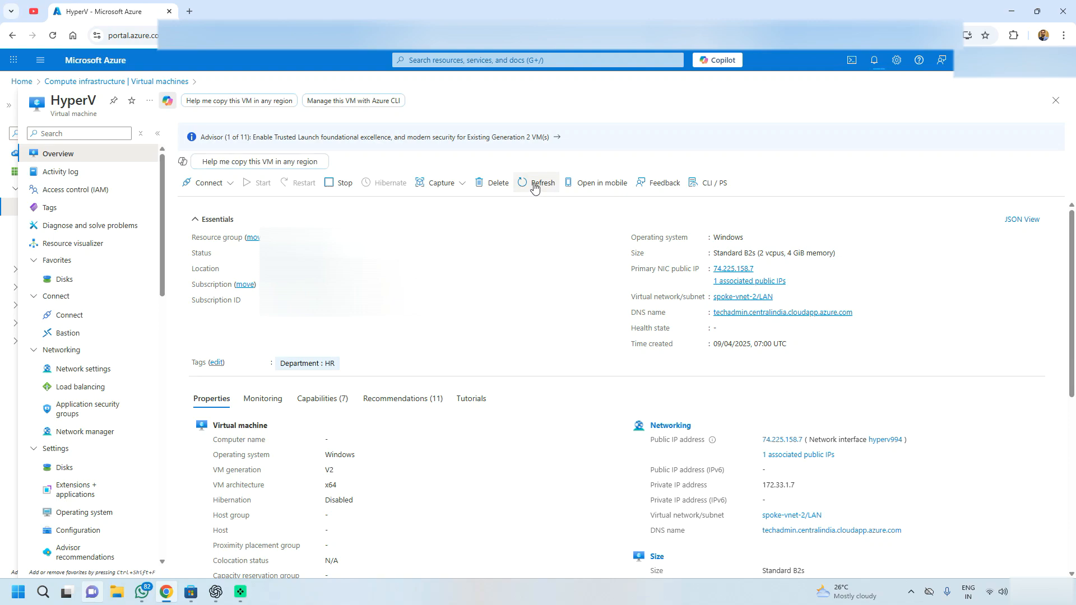
{"action": "left_click", "coordinate": [67, 370]}
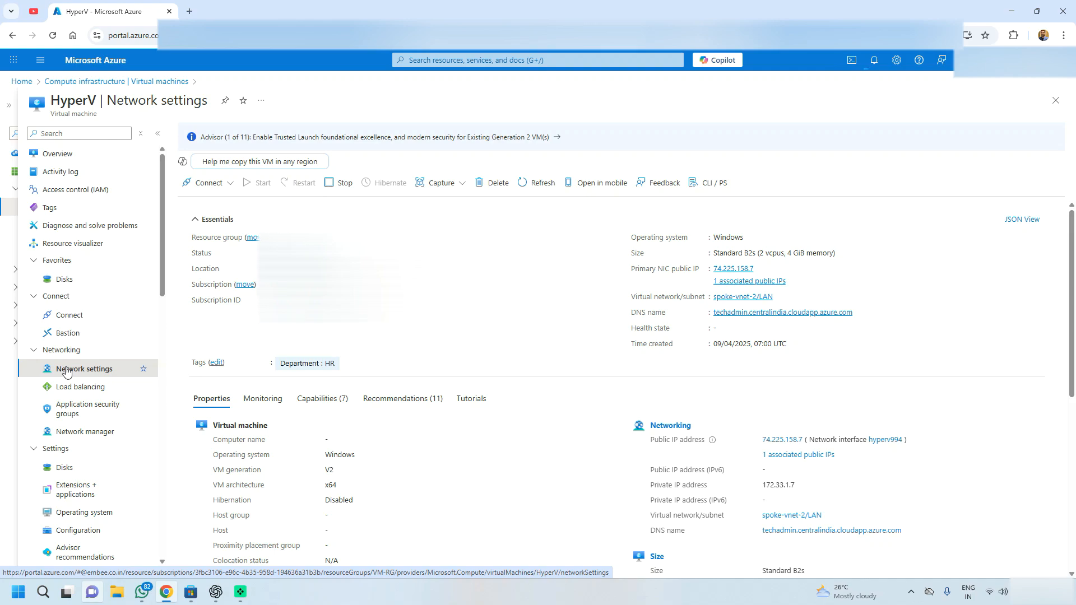
{"action": "left_click", "coordinate": [61, 154]}
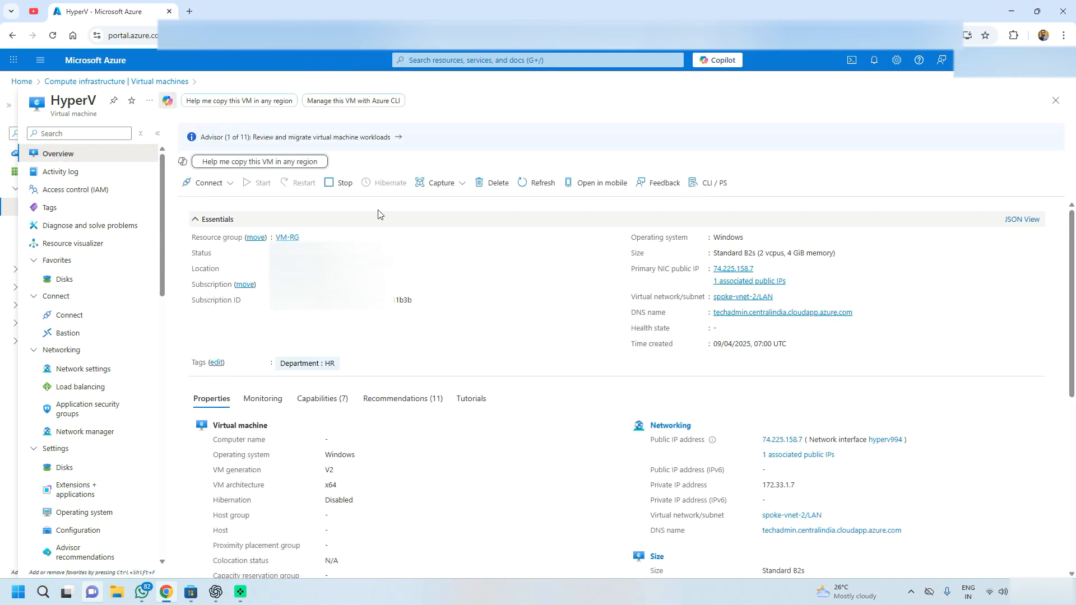
{"action": "left_click", "coordinate": [529, 186]}
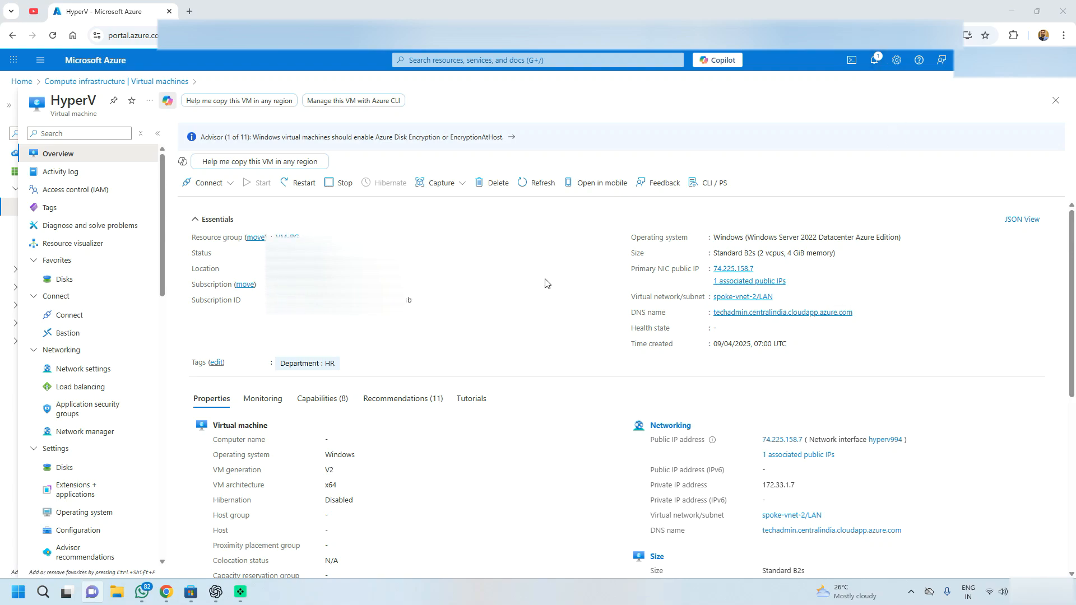
Step: Copy the virtual machine's primary public IP address and start a Remote Desktop connection (mstsc) to it
{"action": "left_click", "coordinate": [761, 269]}
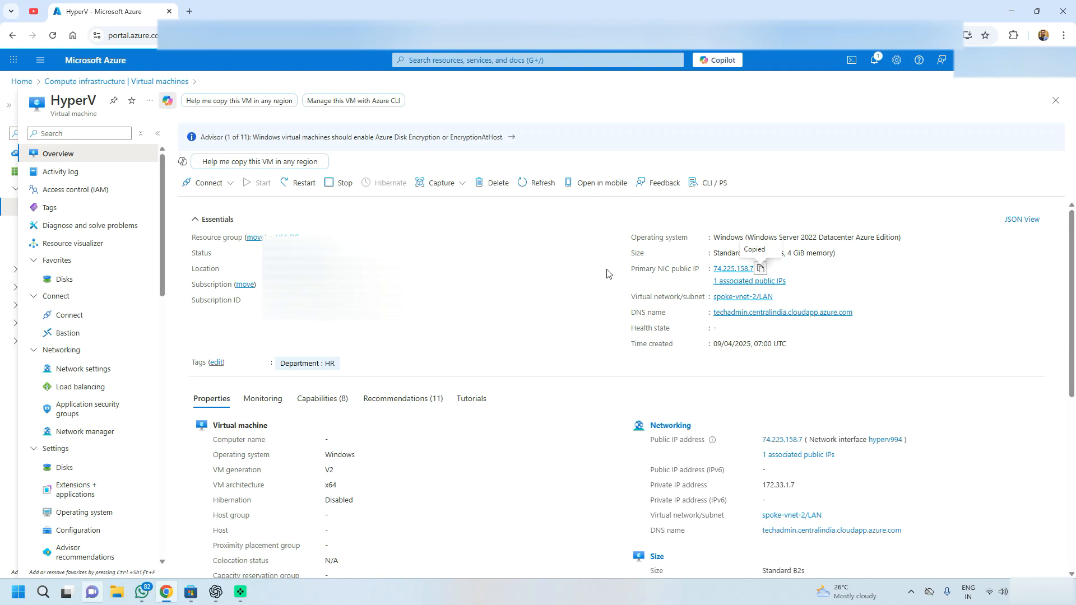
{"action": "key", "text": "super+r"}
{"action": "type", "text": "mstsc"}
{"action": "key", "text": "Return"}
{"action": "key", "text": "ctrl+v"}
{"action": "key", "text": "Return"}
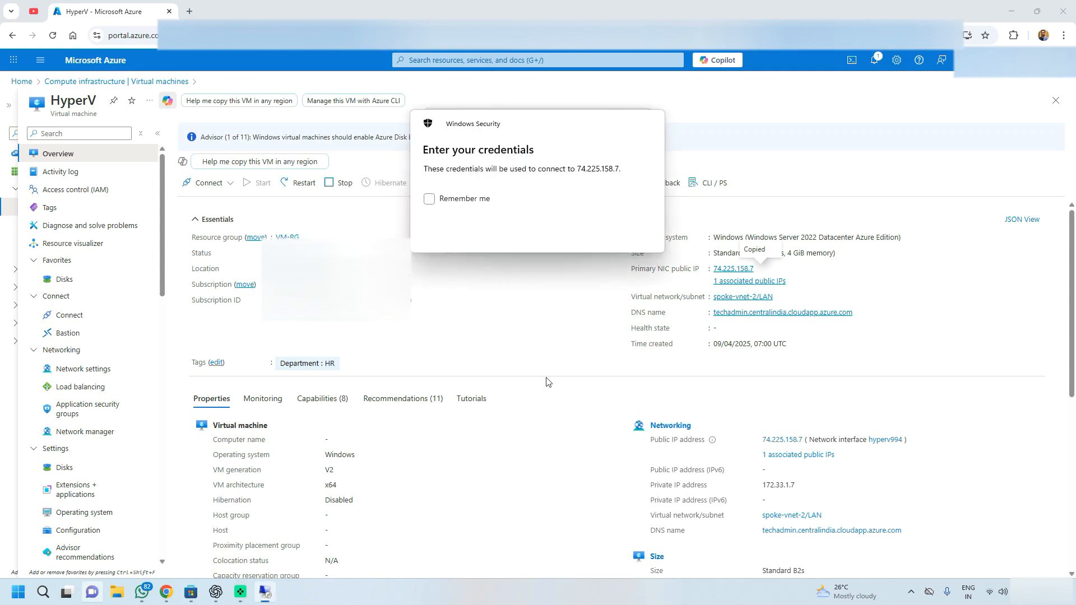
Step: Sign in to the remote machine with the administrator user name and account password, accepting the untrusted certificate
{"action": "type", "text": "techadmin"}
{"action": "key", "text": "Tab"}
{"action": "left_click", "coordinate": [483, 210]}
{"action": "key", "text": "Tab"}
{"action": "type", "text": "••••••••••"}
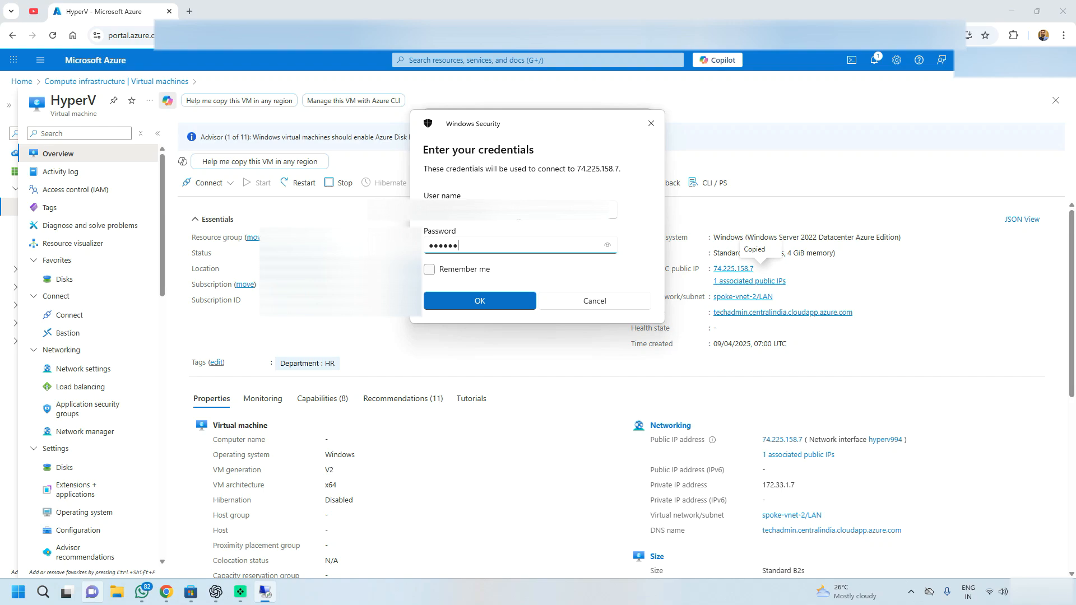
{"action": "key", "text": "Return"}
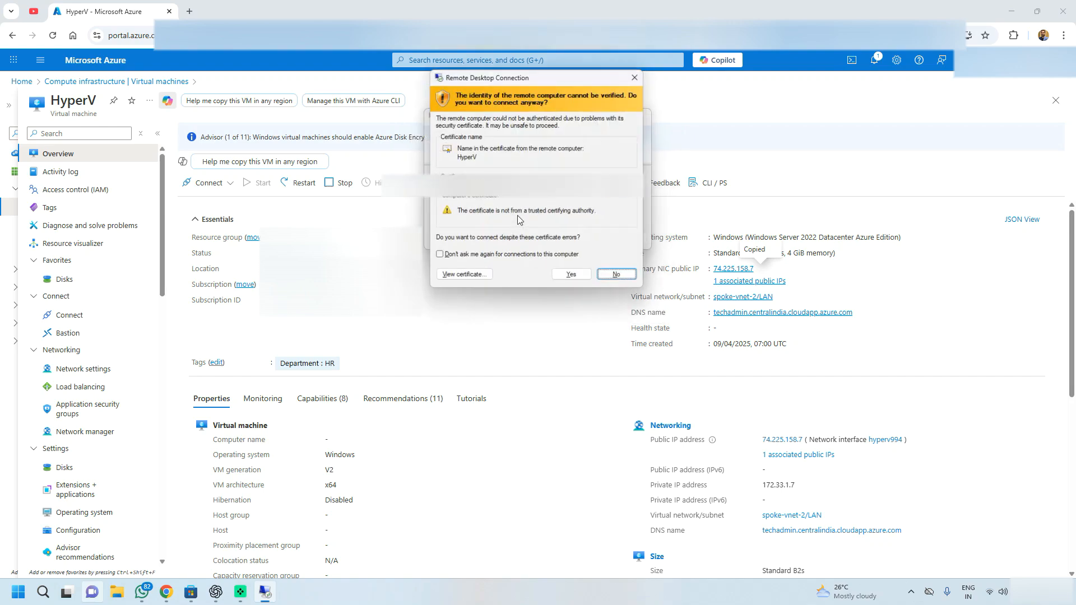
{"action": "left_click", "coordinate": [573, 277]}
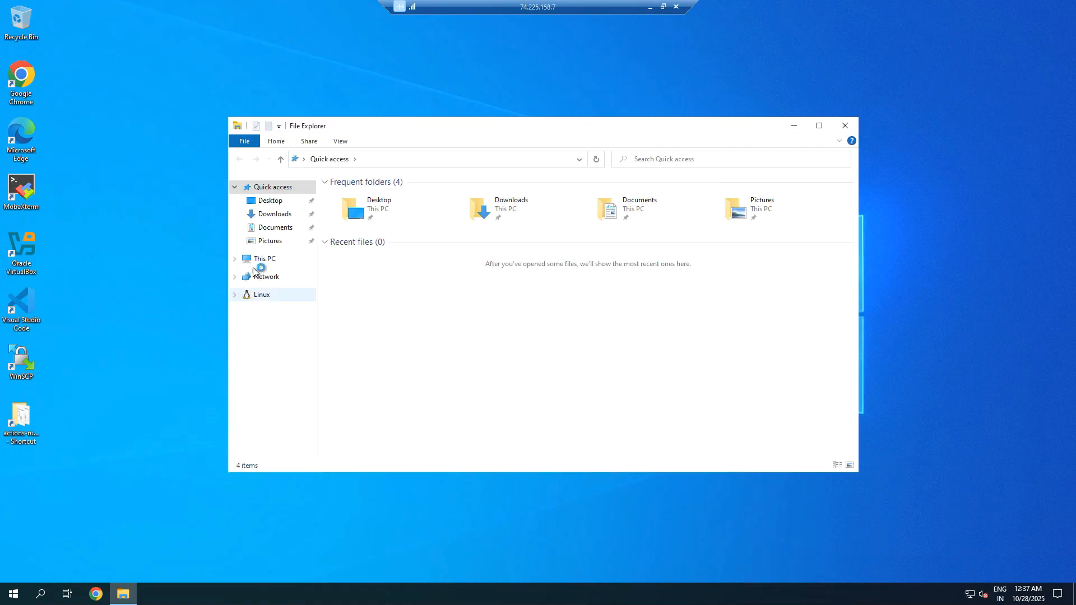
Step: Open This PC in a maximized File Explorer on the remote machine and examine the listed drives
{"action": "left_click", "coordinate": [256, 263]}
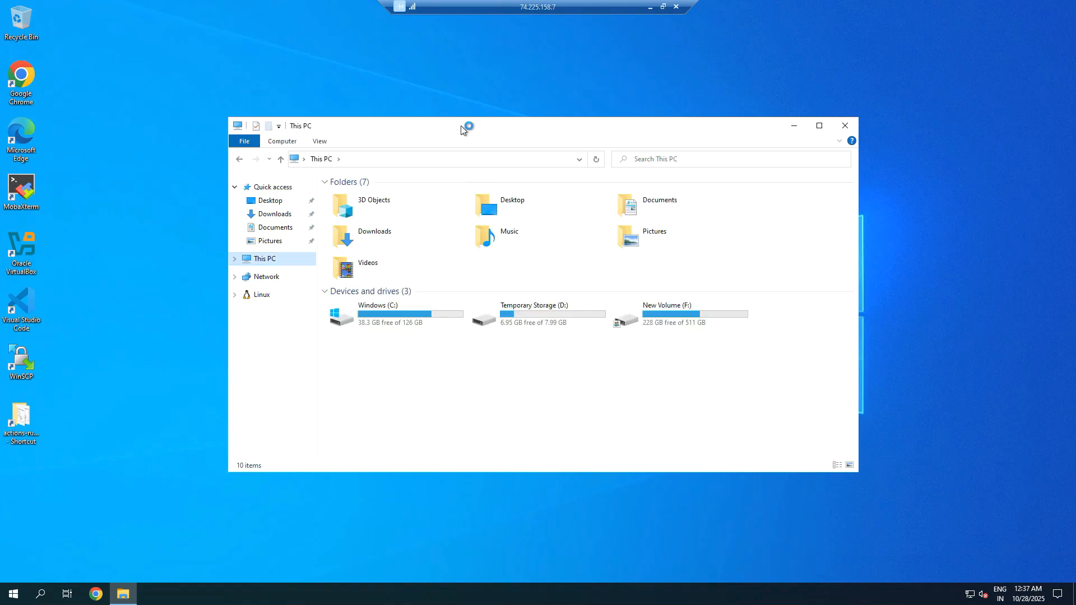
{"action": "double_click", "coordinate": [461, 125]}
{"action": "left_click", "coordinate": [370, 169]}
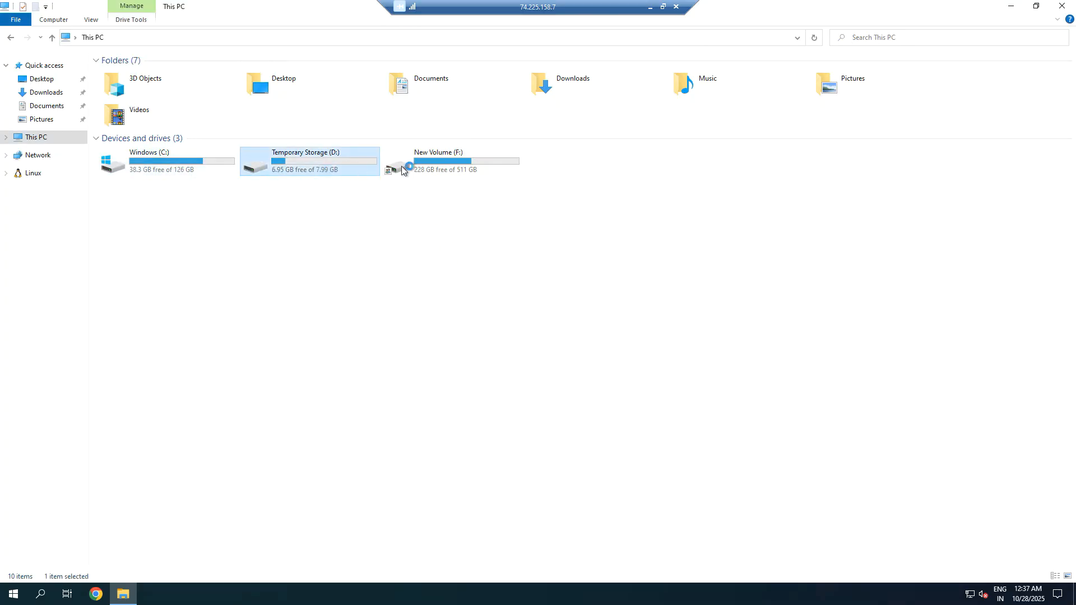
{"action": "left_click", "coordinate": [468, 166]}
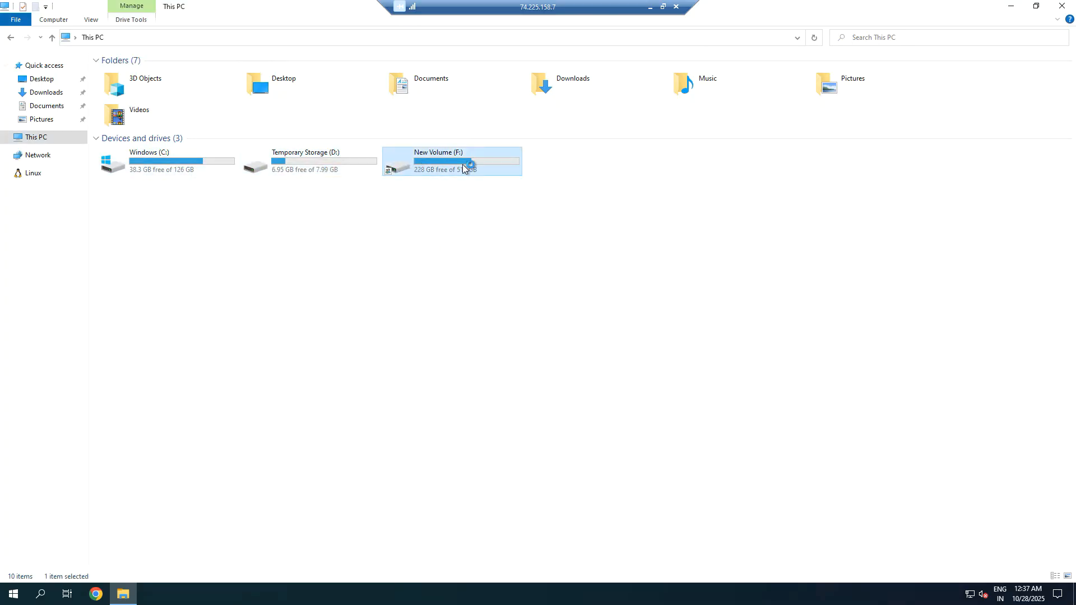
{"action": "left_click", "coordinate": [204, 163]}
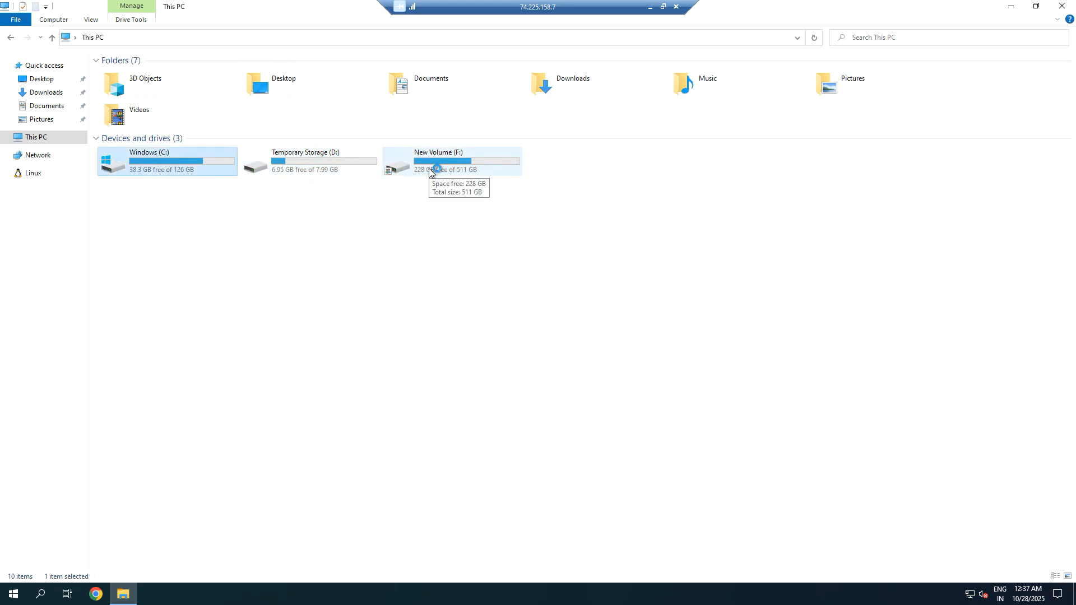
{"action": "left_click", "coordinate": [292, 155]}
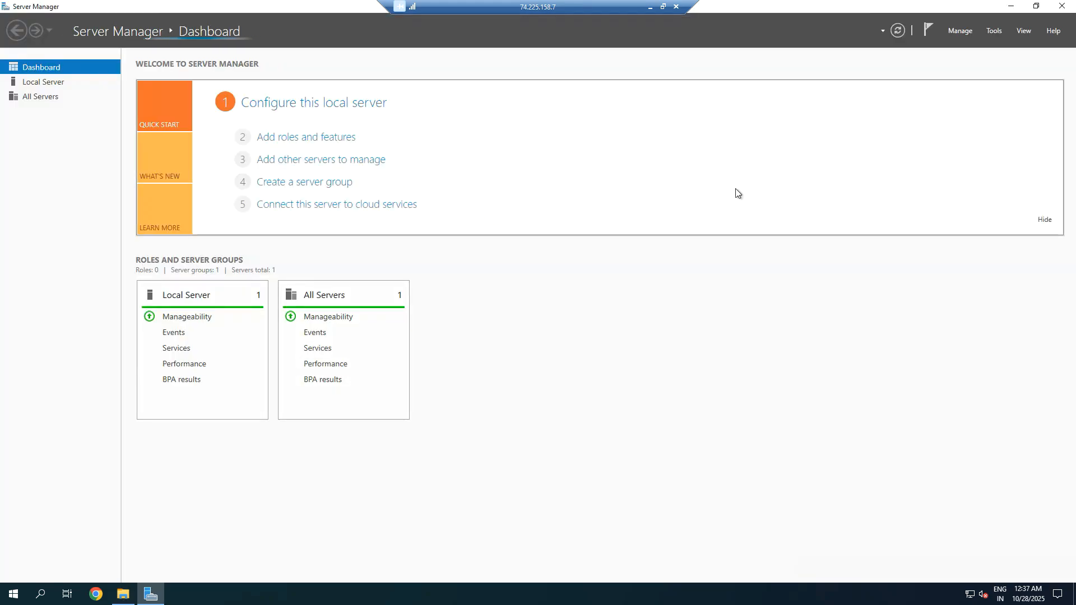
Step: Clear the open windows to the desktop and open Disk Management in a maximized window
{"action": "key", "text": "super+d"}
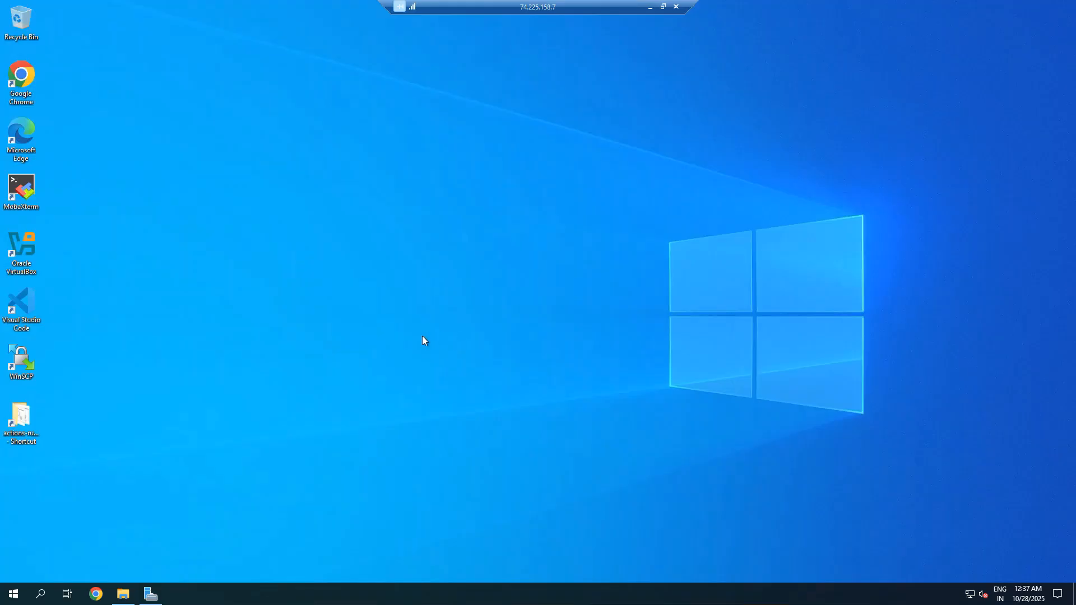
{"action": "right_click", "coordinate": [10, 595]}
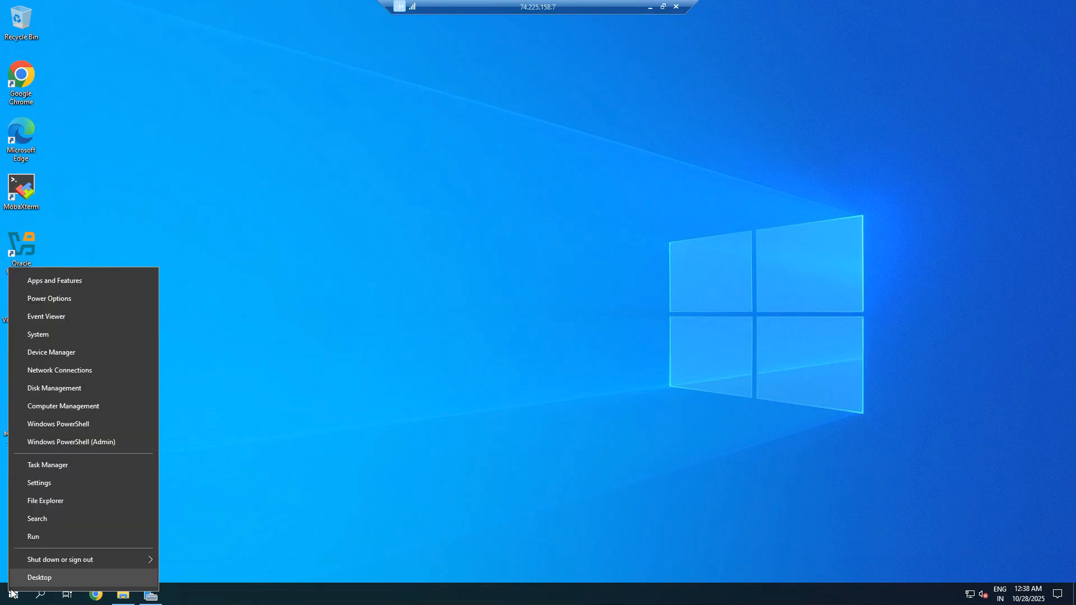
{"action": "left_click", "coordinate": [52, 389]}
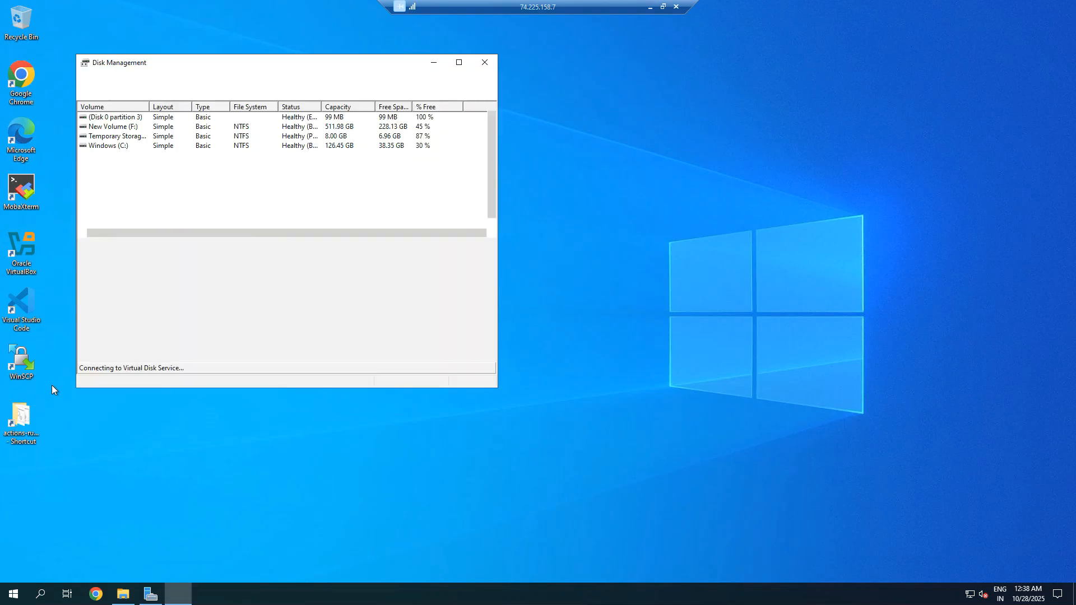
{"action": "left_click", "coordinate": [459, 63]}
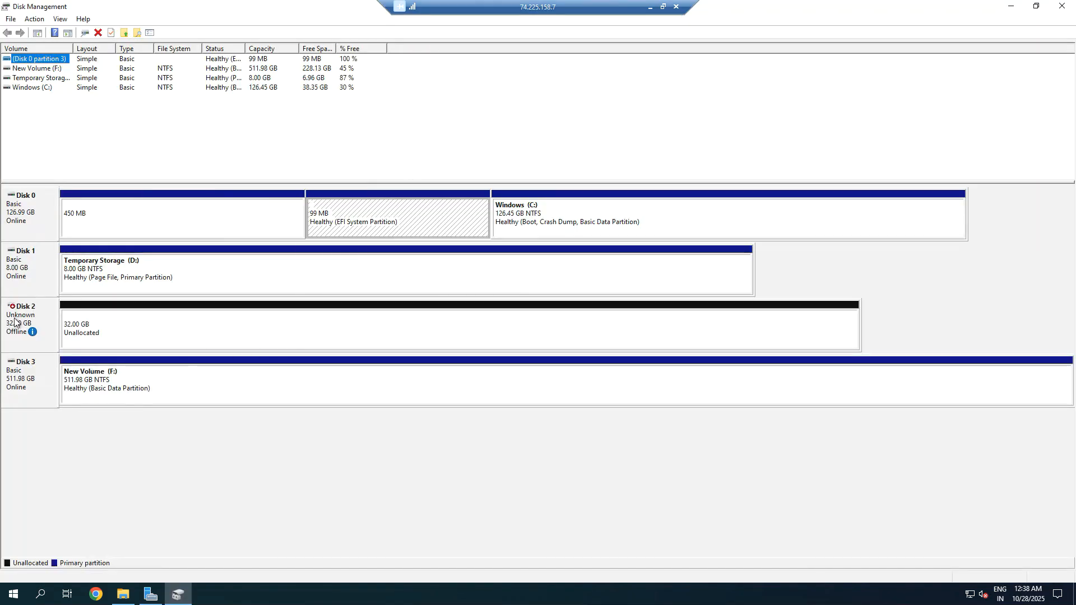
Step: Examine the status of the listed disks and compare them with the drives in File Explorer
{"action": "left_click", "coordinate": [17, 217]}
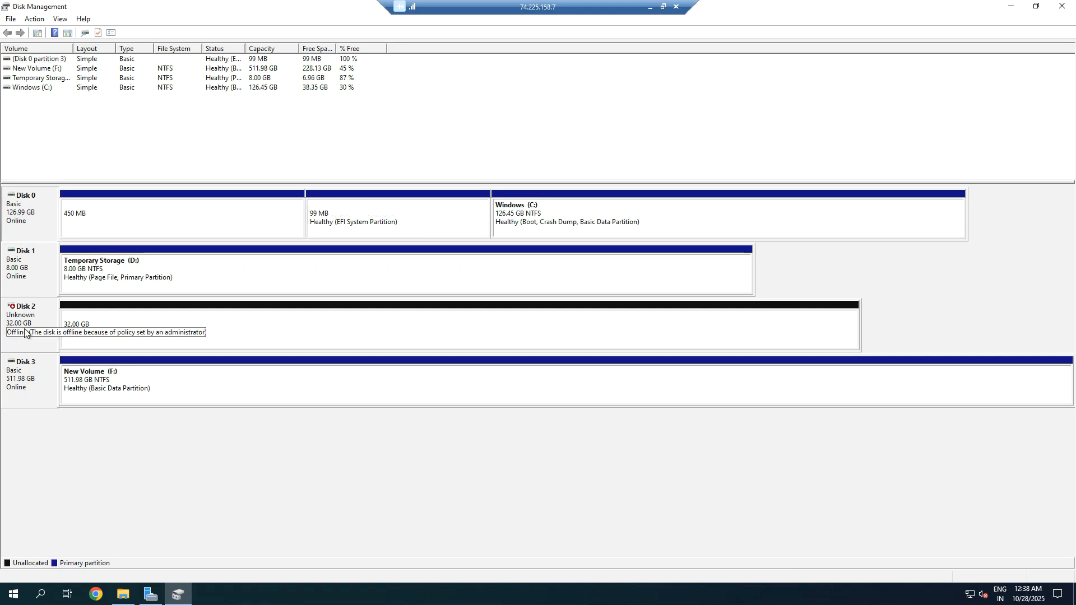
{"action": "left_click", "coordinate": [31, 375]}
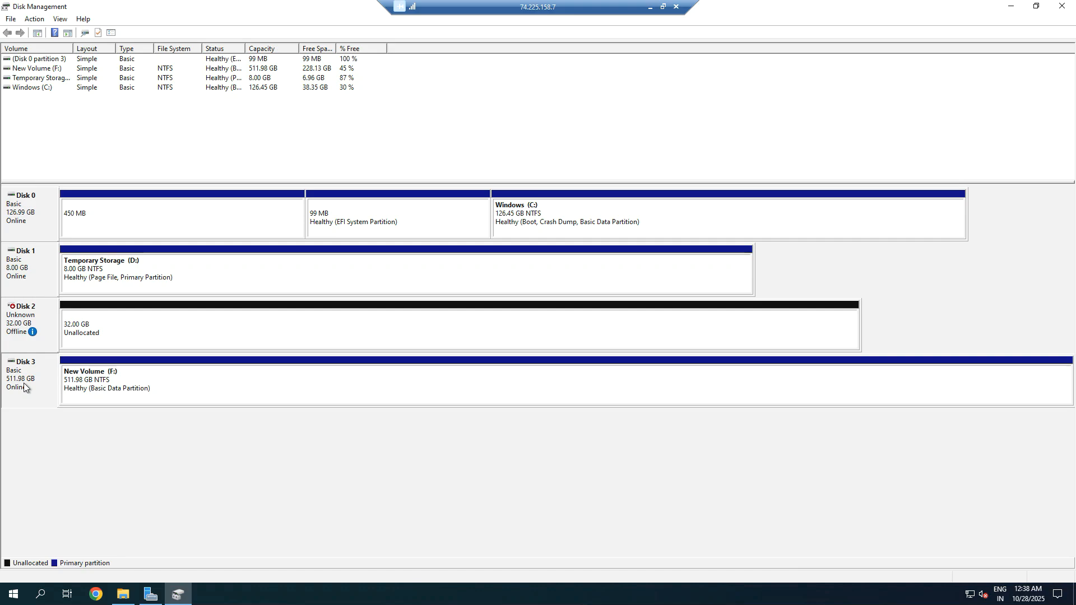
{"action": "left_click", "coordinate": [116, 599]}
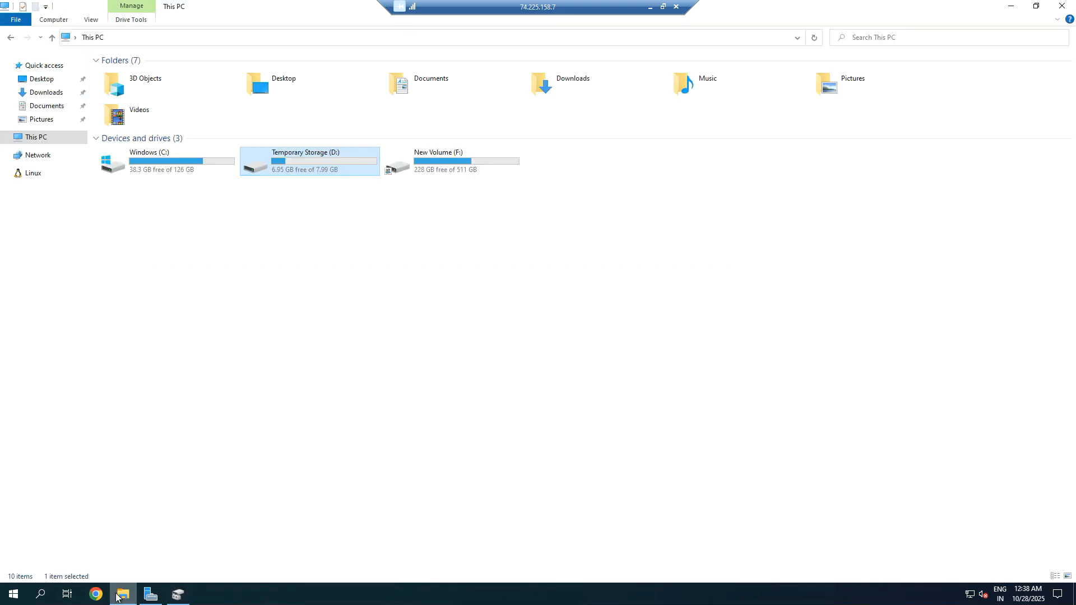
{"action": "key", "text": "alt+Tab"}
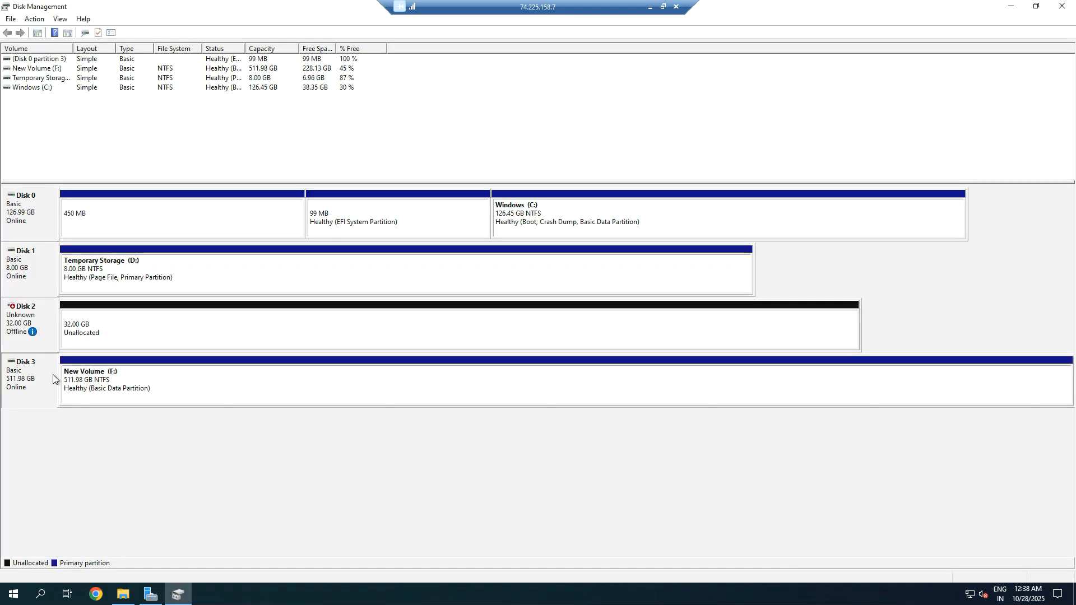
Step: Bring the 32 GB Disk 2 online and initialize it with the GPT partition style
{"action": "right_click", "coordinate": [32, 321]}
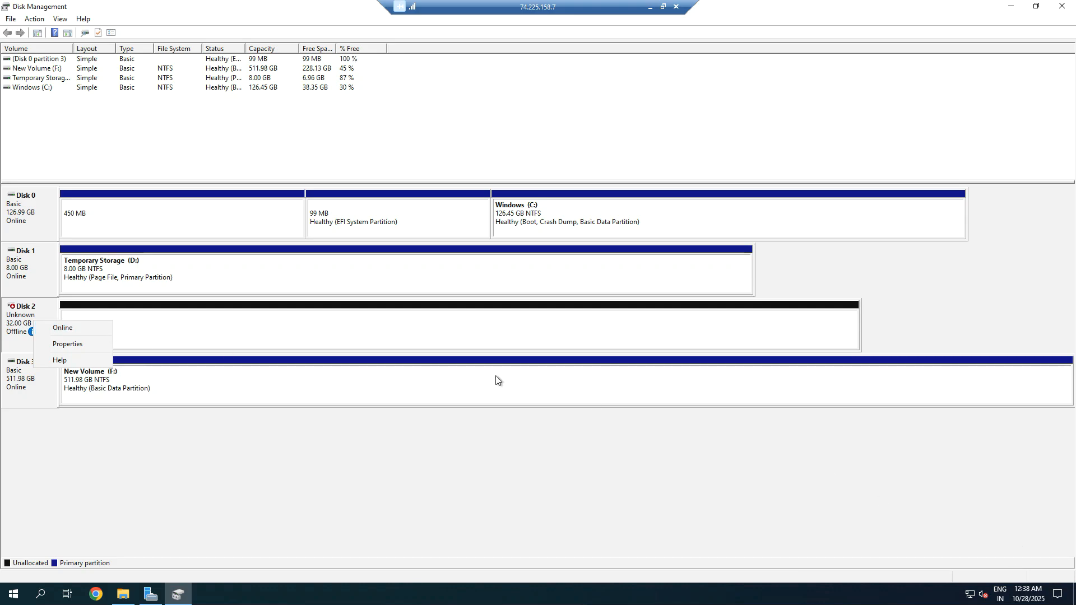
{"action": "left_click", "coordinate": [53, 330]}
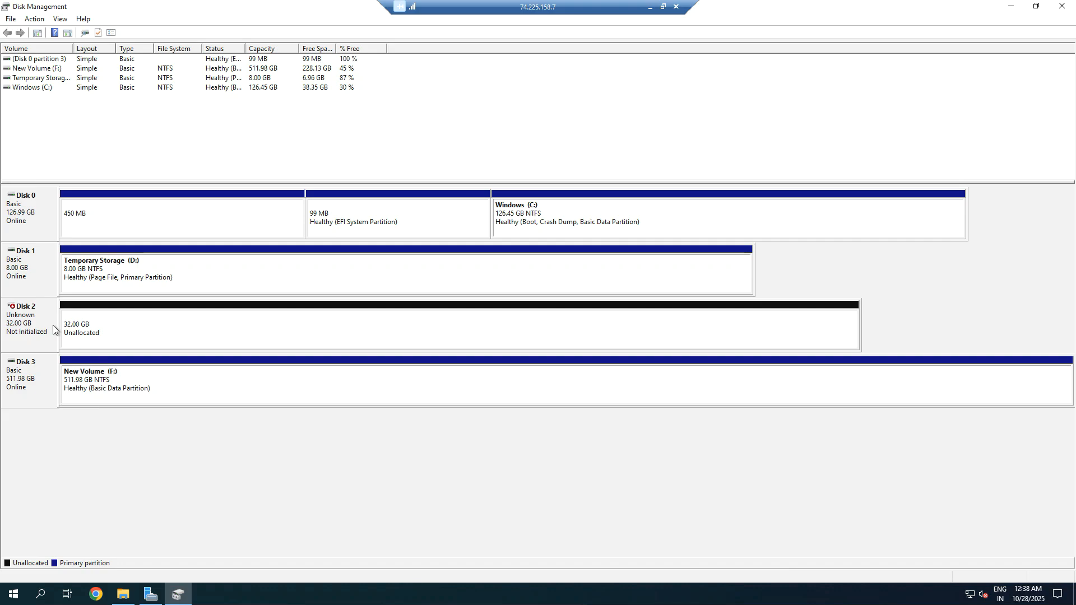
{"action": "right_click", "coordinate": [43, 325]}
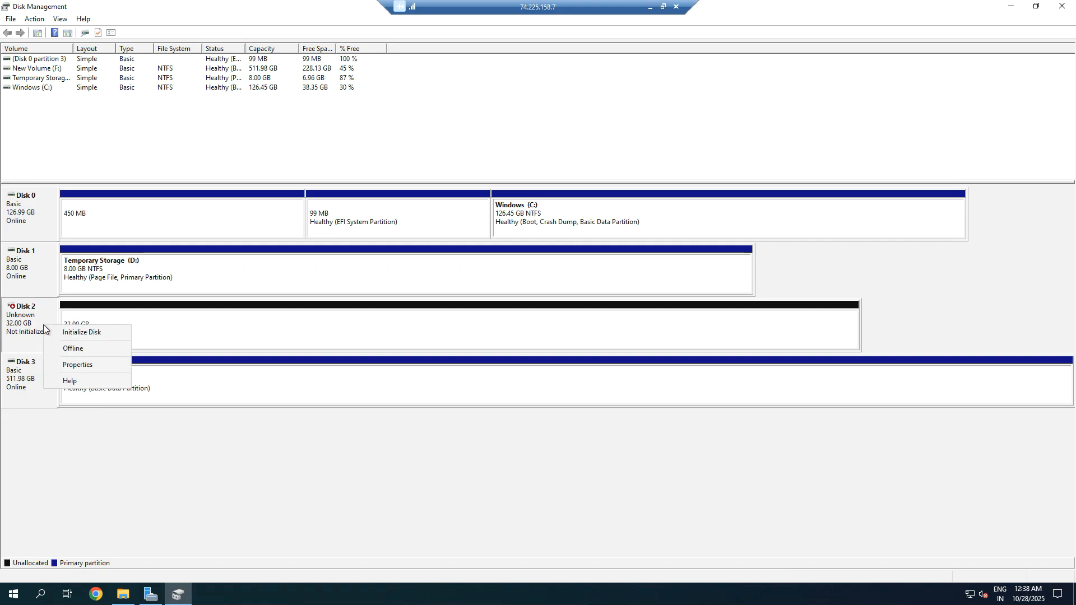
{"action": "left_click", "coordinate": [81, 333]}
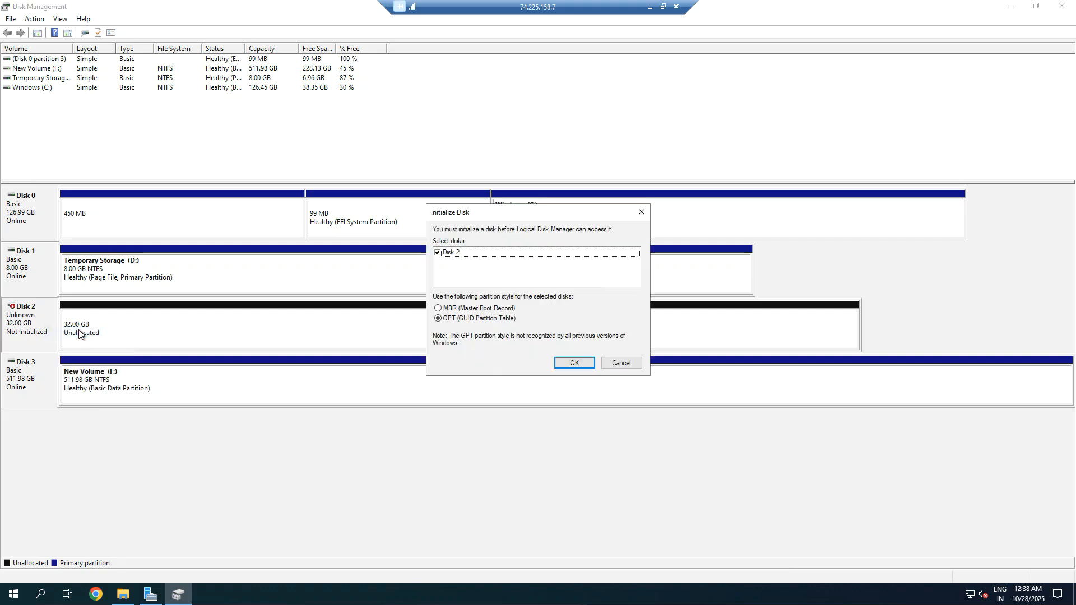
{"action": "left_click", "coordinate": [574, 363]}
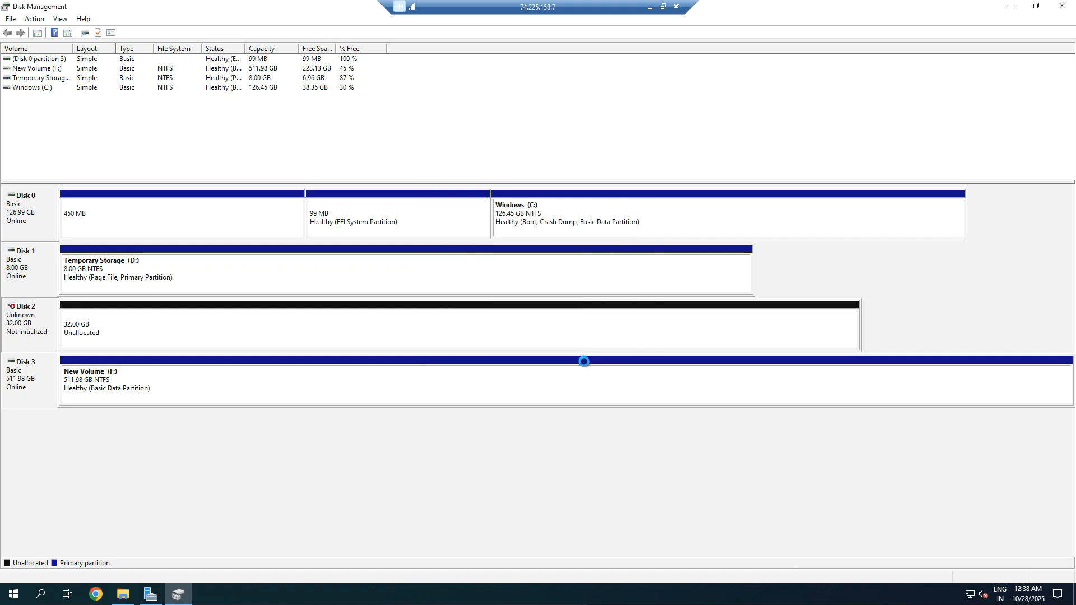
Step: Start a new simple volume on Disk 2's unallocated space with a size of 32750 MB and drive letter E
{"action": "right_click", "coordinate": [163, 318]}
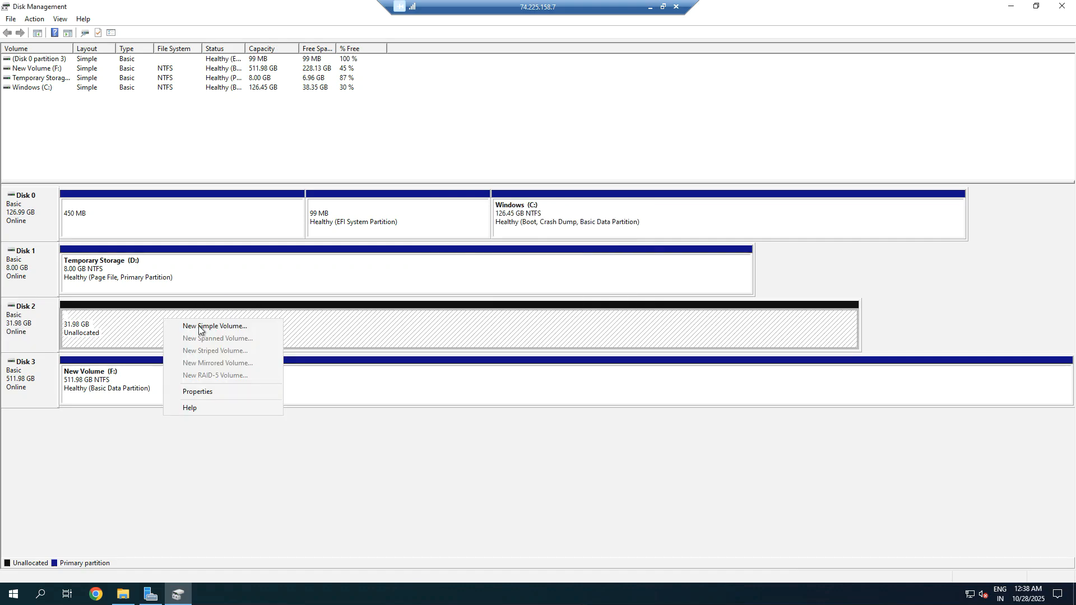
{"action": "left_click", "coordinate": [199, 326]}
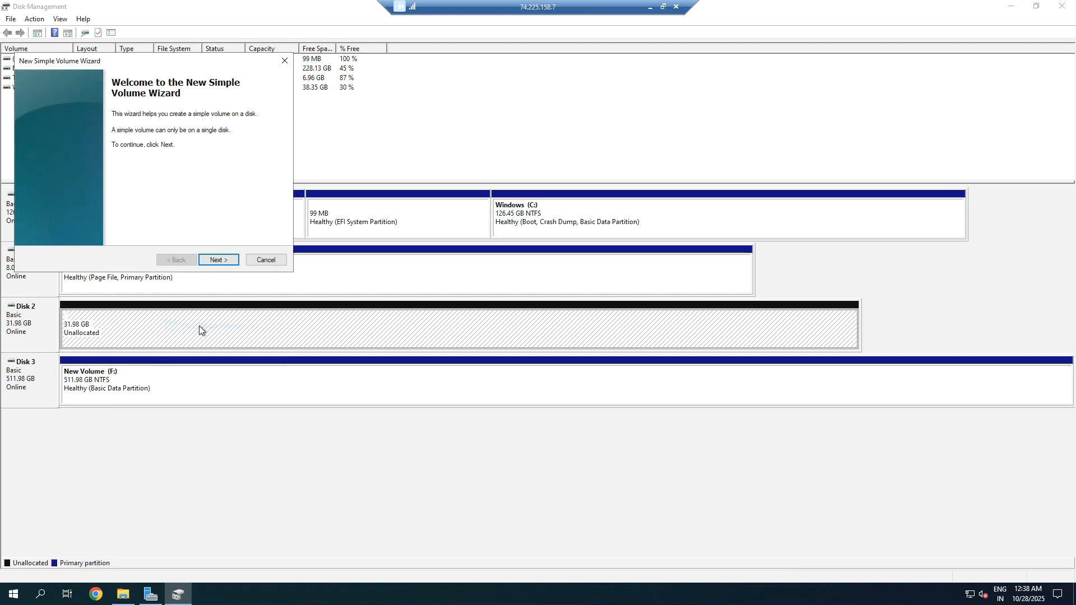
{"action": "left_click", "coordinate": [230, 259]}
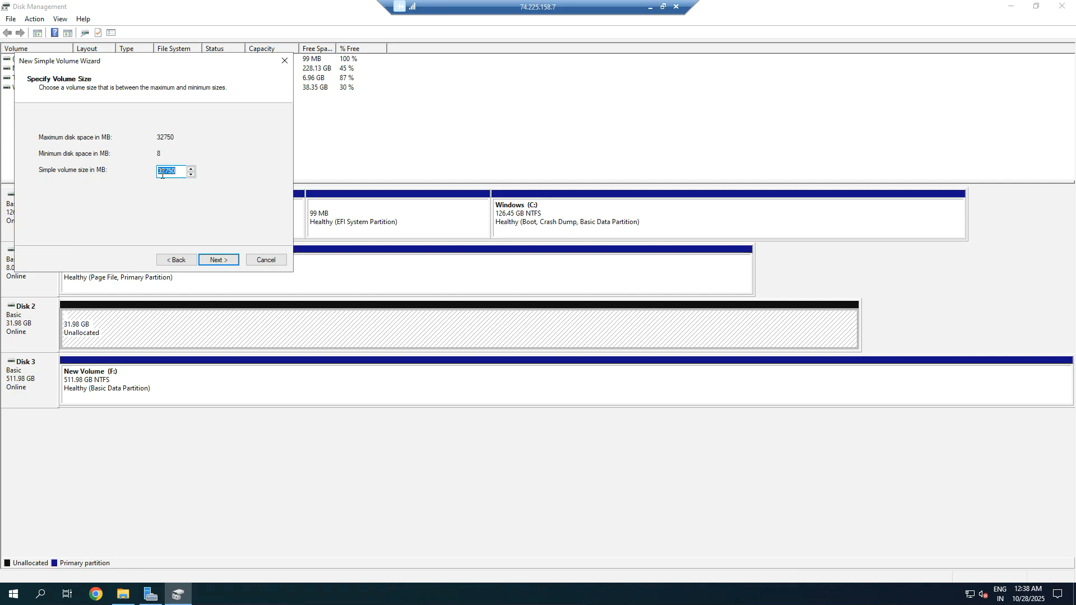
{"action": "left_click_drag", "start_coordinate": [191, 62], "coordinate": [375, 187]}
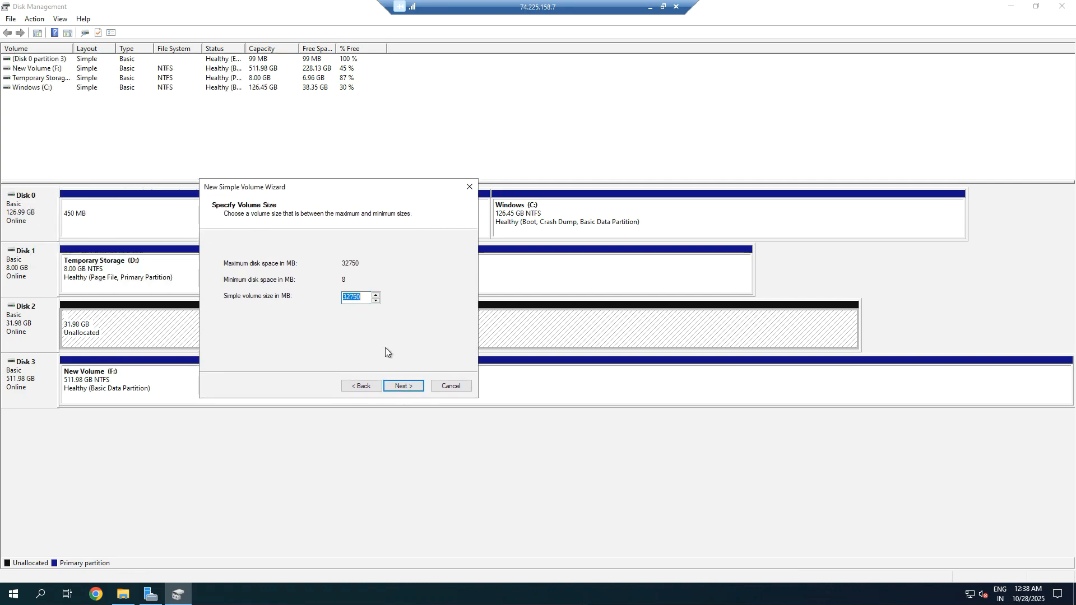
{"action": "left_click", "coordinate": [403, 386]}
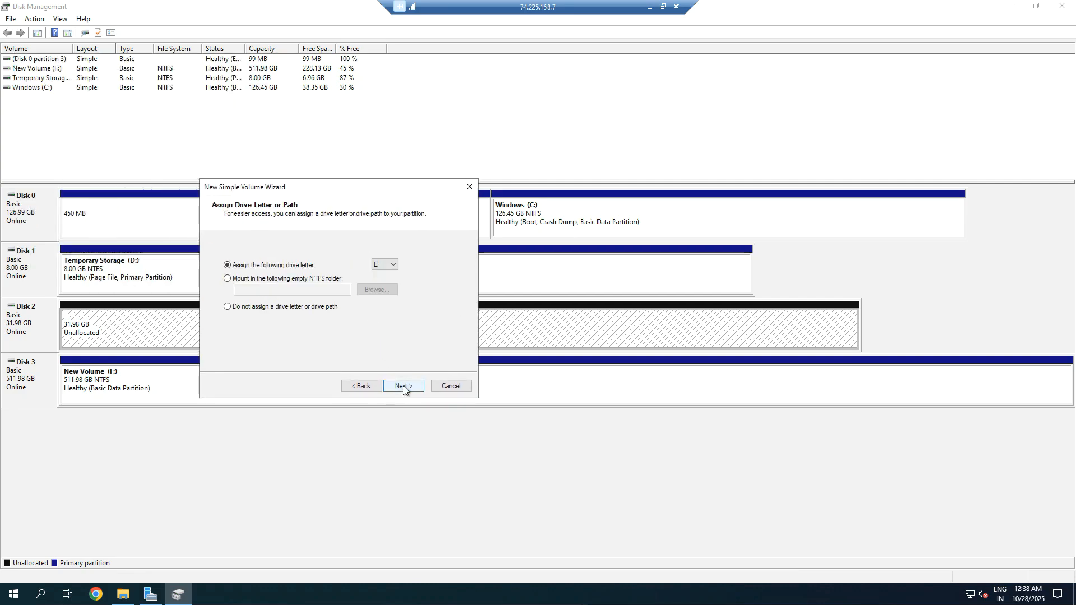
{"action": "left_click", "coordinate": [381, 269]}
{"action": "left_click", "coordinate": [431, 264]}
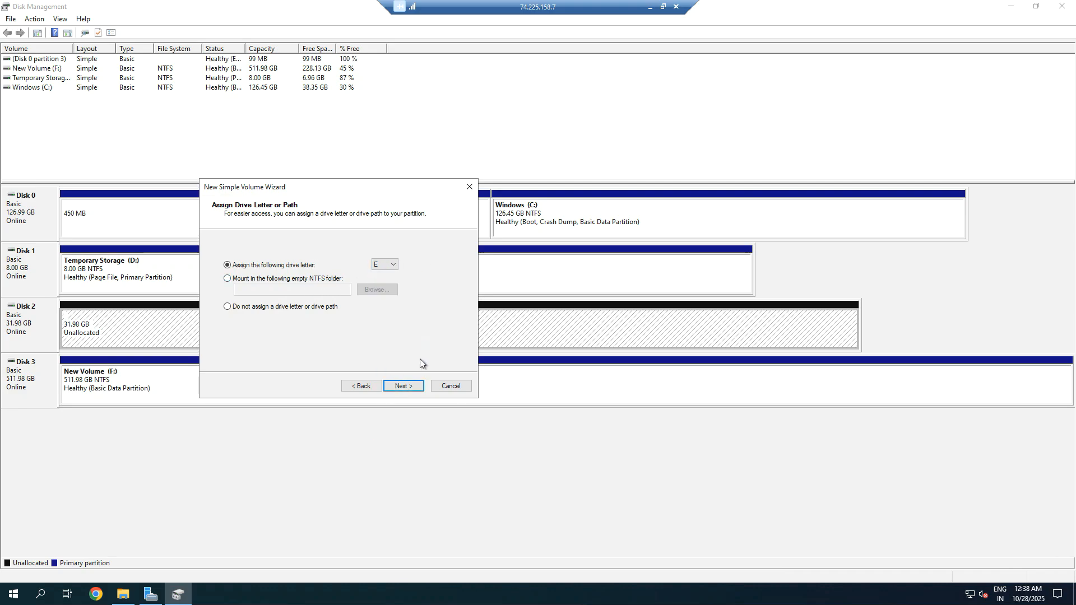
{"action": "left_click", "coordinate": [407, 385]}
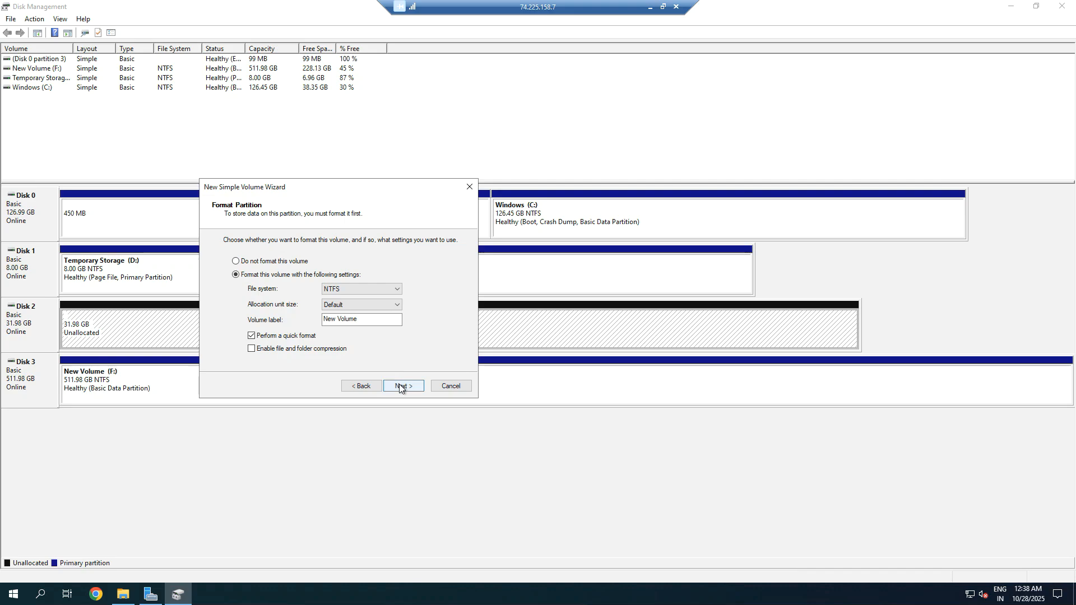
Step: Format the volume as NTFS with default allocation unit size, label New Volume and quick format, and finish creating it
{"action": "left_click", "coordinate": [399, 386]}
{"action": "left_click", "coordinate": [359, 386]}
{"action": "left_click", "coordinate": [399, 386]}
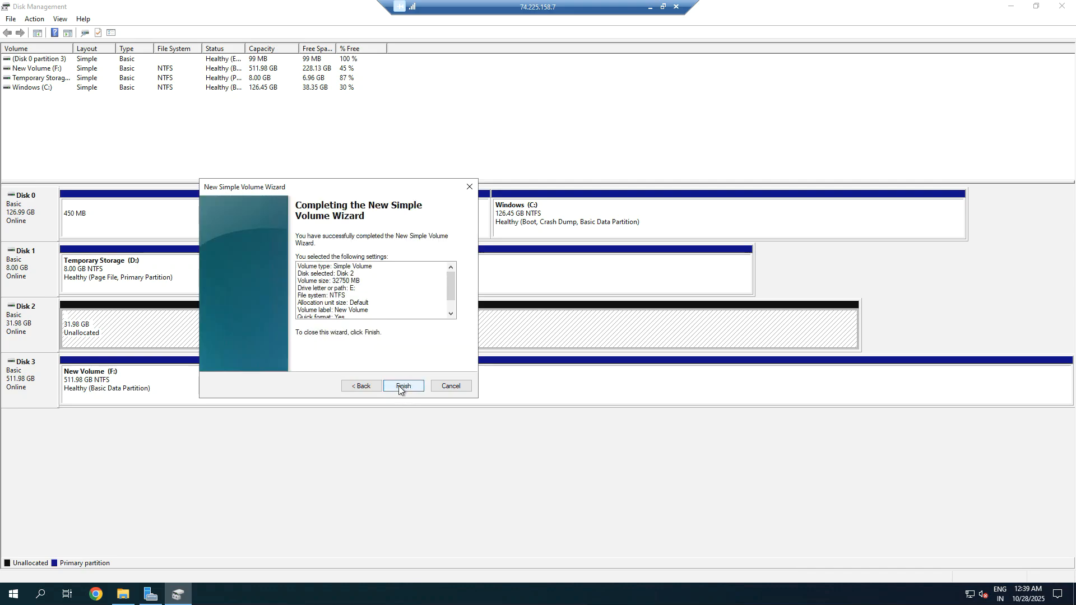
{"action": "left_click", "coordinate": [399, 386]}
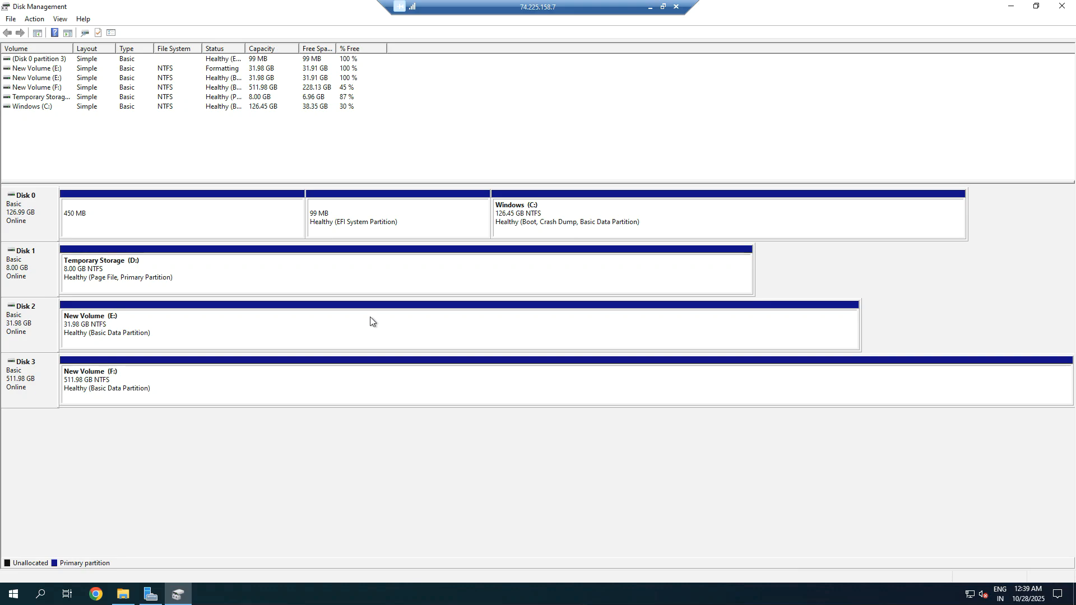
Step: Check the contents of New Volume (E:) in File Explorer, and return to the Azure portal by minimizing the remote session
{"action": "key", "text": "alt+Tab"}
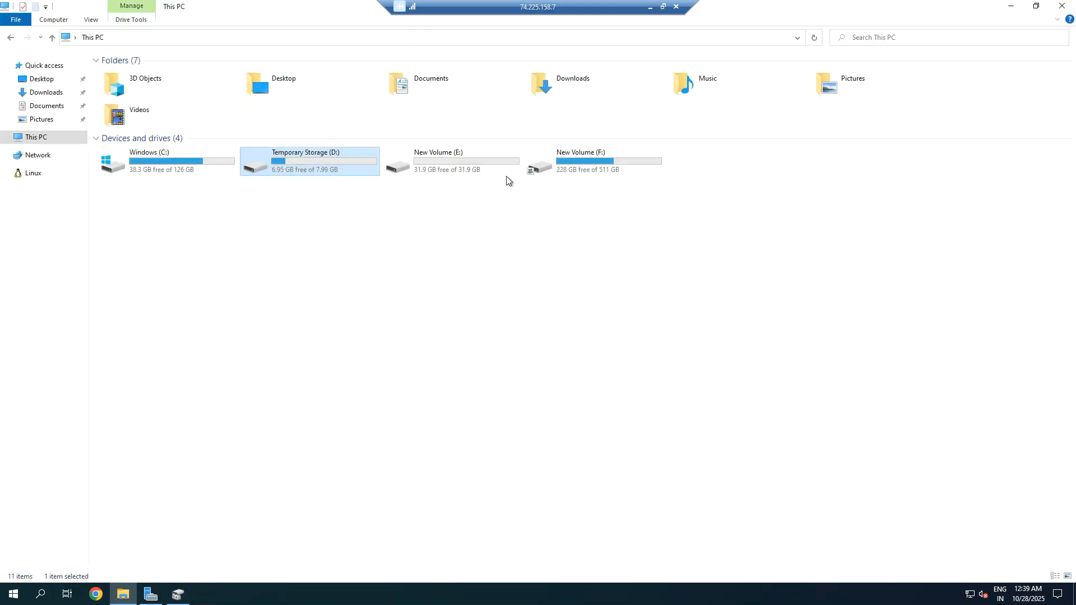
{"action": "left_click", "coordinate": [465, 177]}
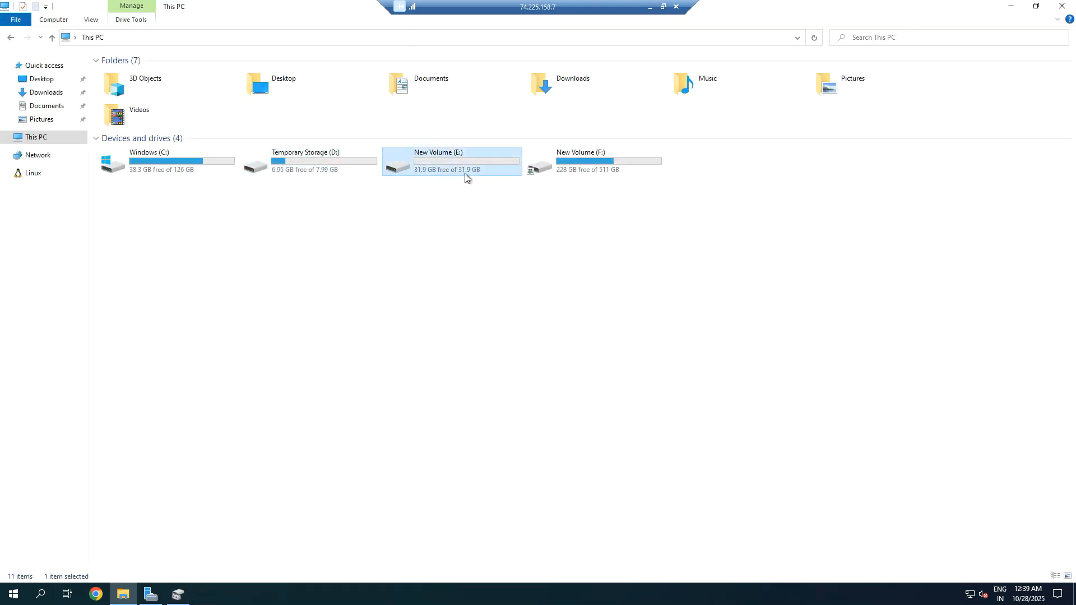
{"action": "double_click", "coordinate": [435, 171]}
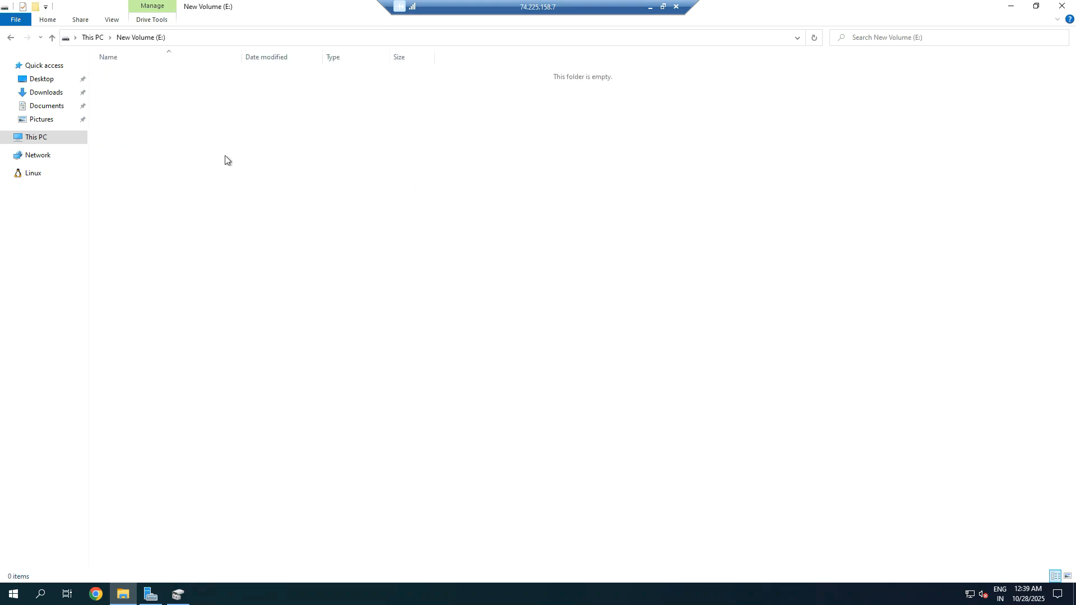
{"action": "left_click", "coordinate": [650, 7]}
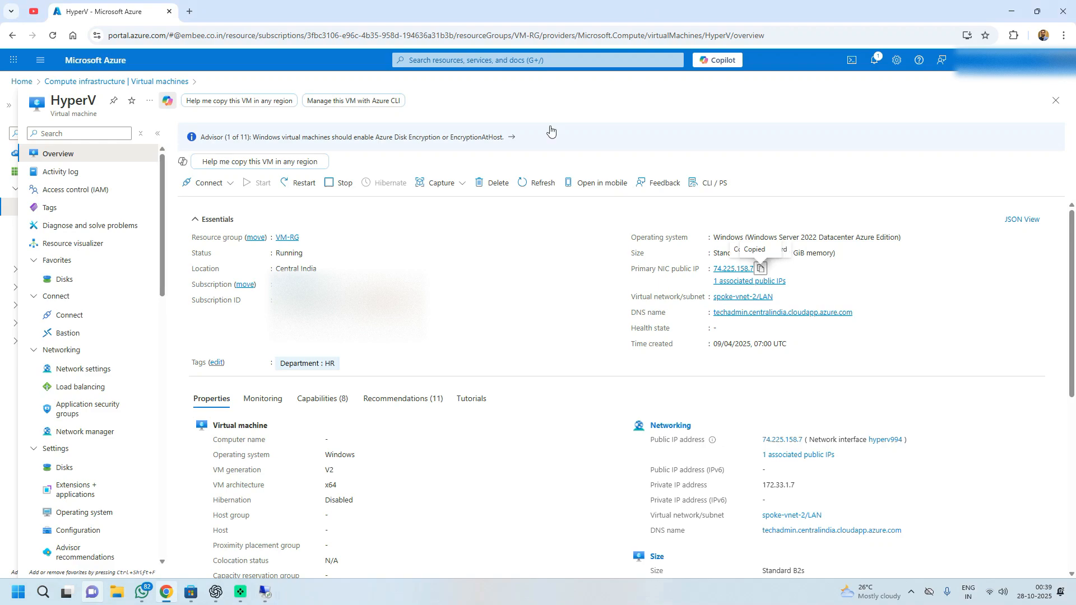